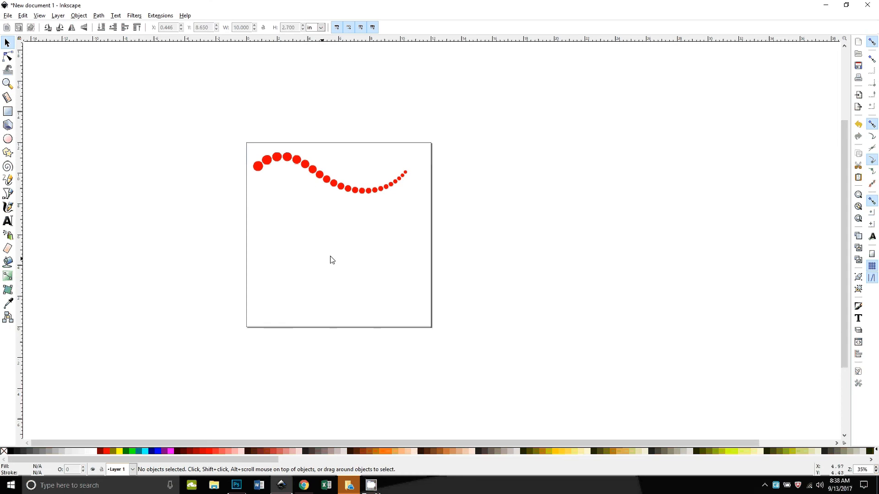
Step: Zoom in and pan around the page to examine the red dotted curve image
key("plus")
key("plus")
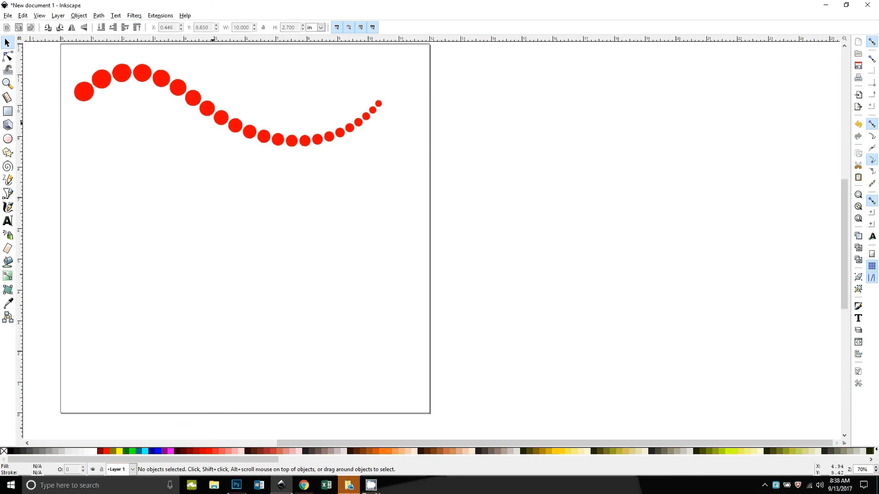
left_click(231, 155)
left_click_drag(281, 153, 247, 134)
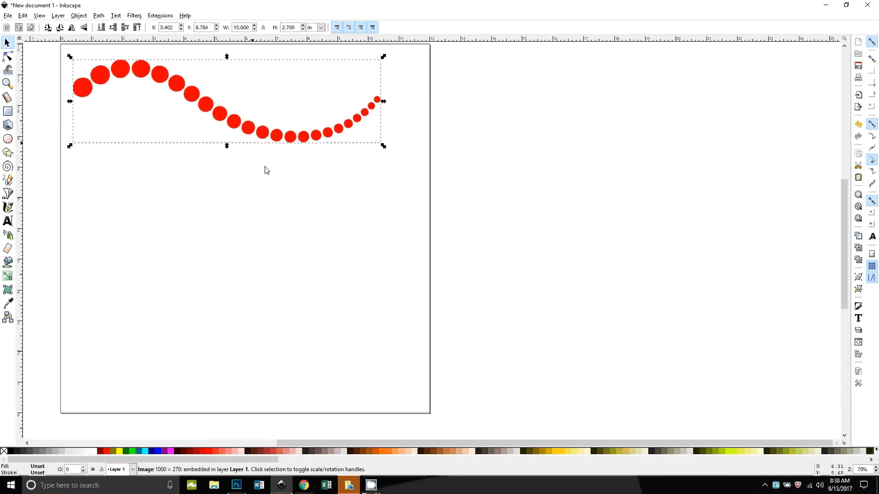
left_click_drag(271, 346, 334, 342)
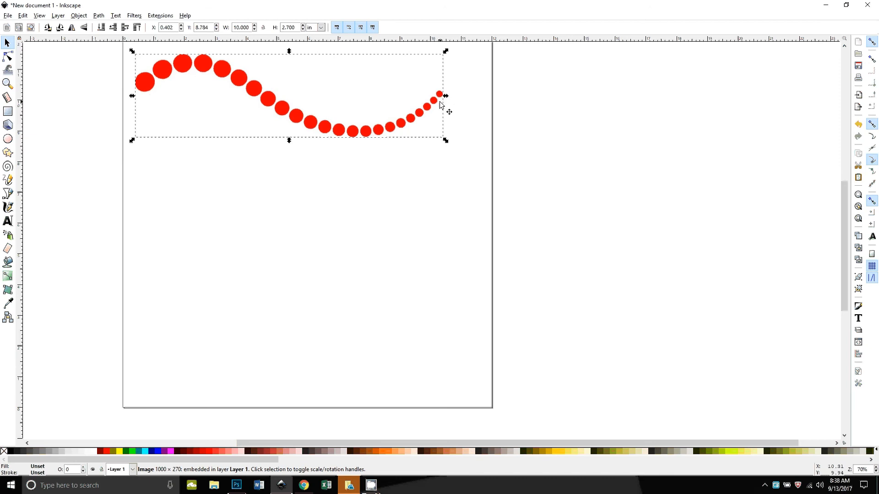
left_click(330, 252)
left_click_drag(230, 273, 276, 303)
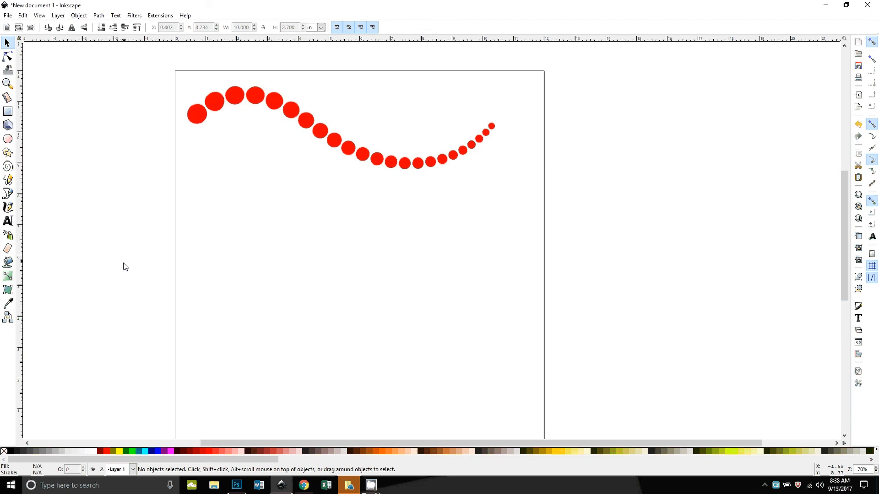
left_click(23, 16)
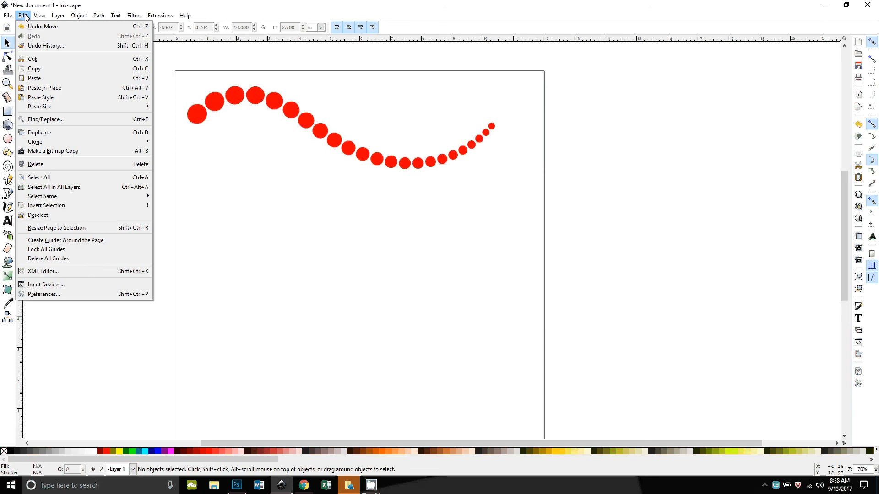
mouse_move(115, 142)
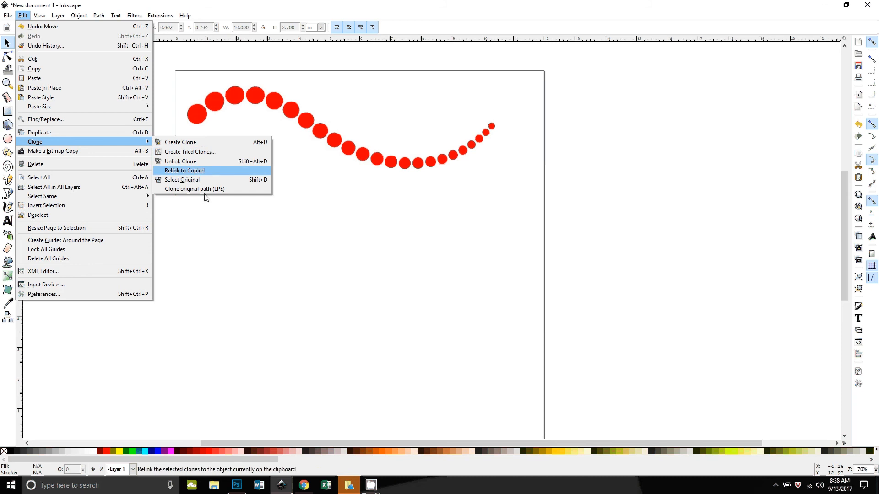
left_click(228, 269)
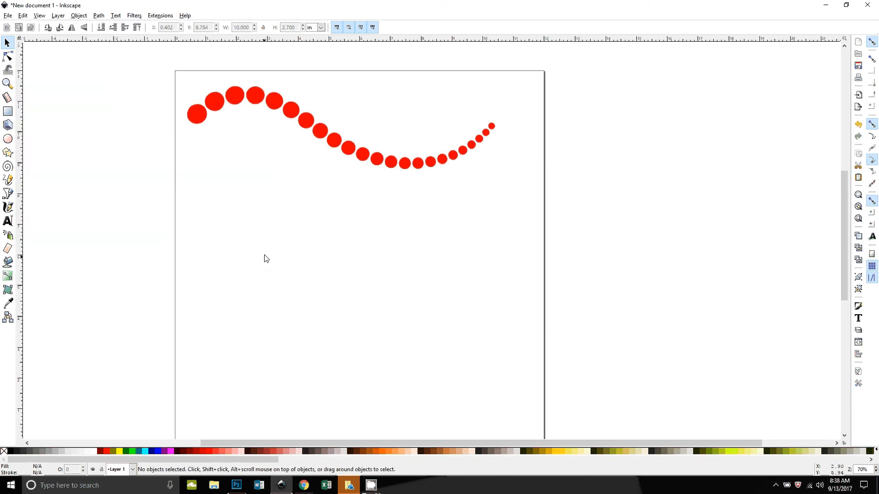
left_click(8, 195)
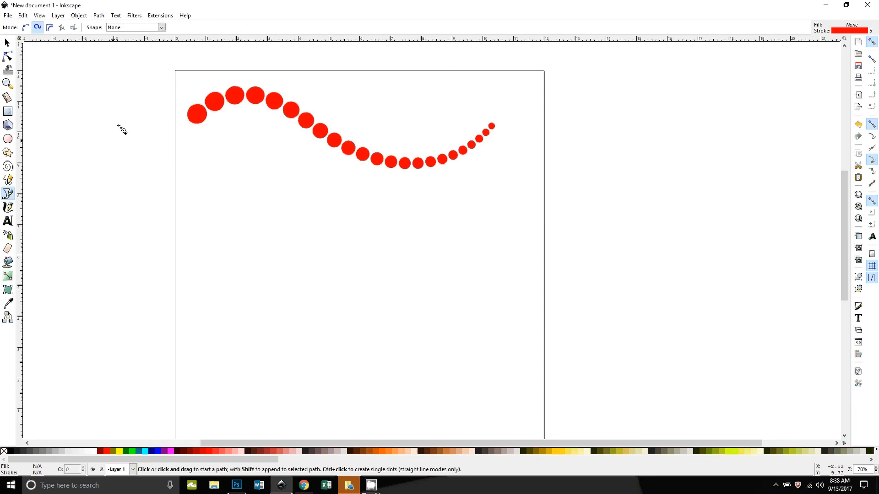
left_click(25, 28)
left_click(84, 161)
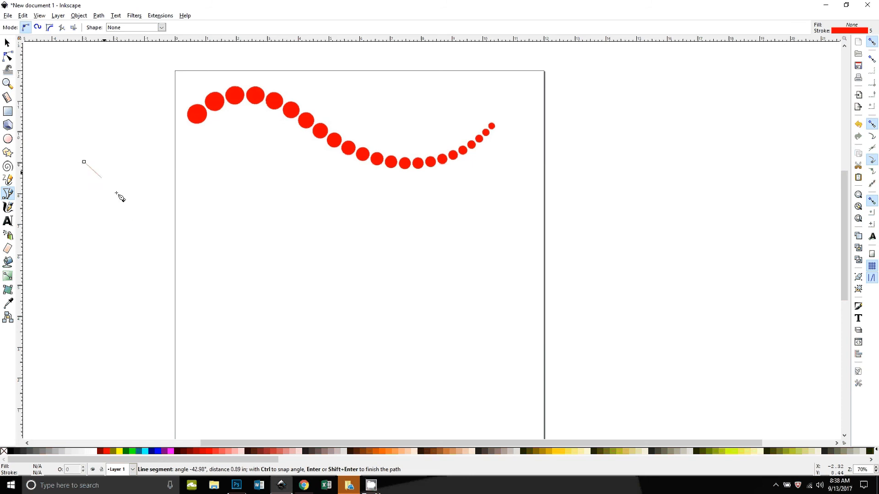
left_click(136, 222)
left_click_drag(307, 237, 264, 169)
left_click(160, 194)
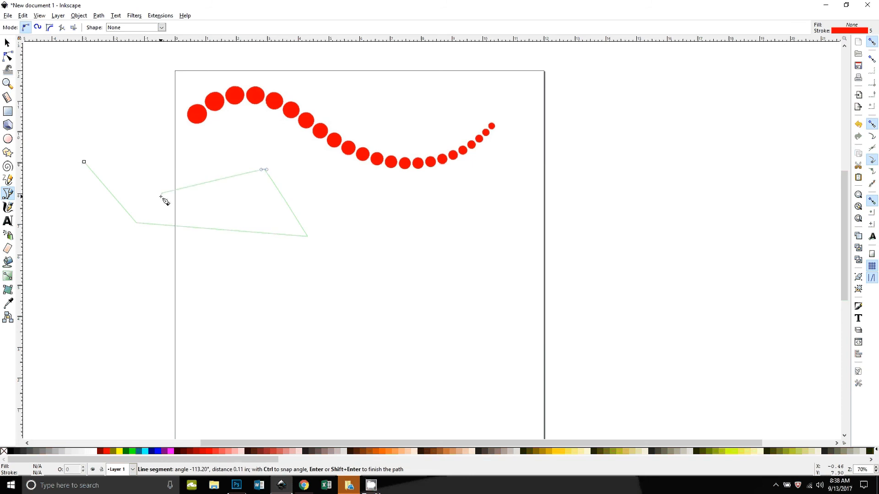
key("BackSpace")
key("BackSpace")
key("BackSpace")
key("BackSpace")
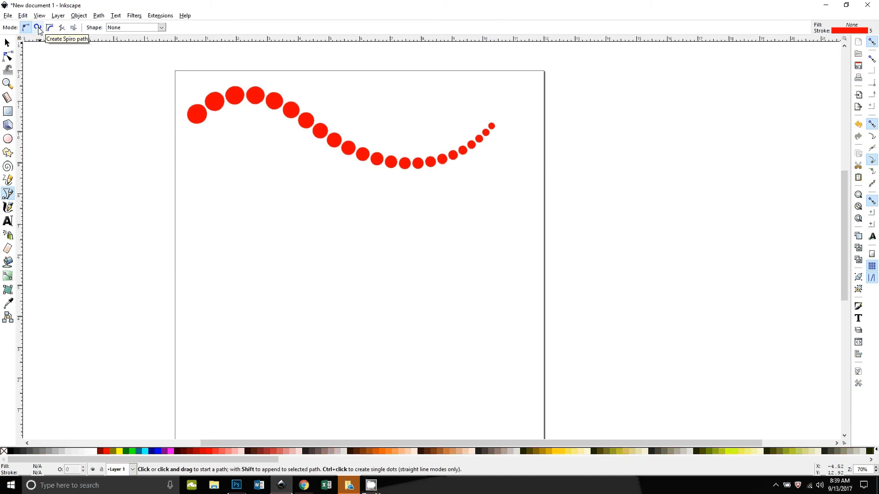
left_click(161, 16)
mouse_move(188, 92)
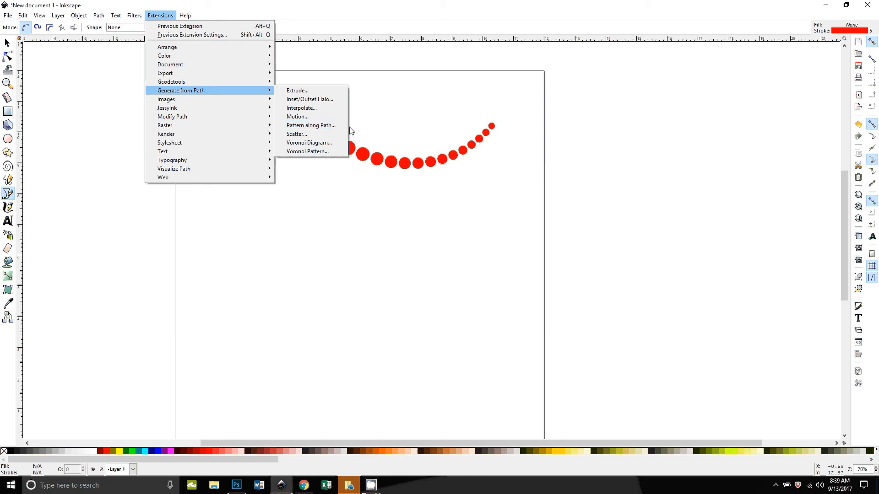
left_click(394, 118)
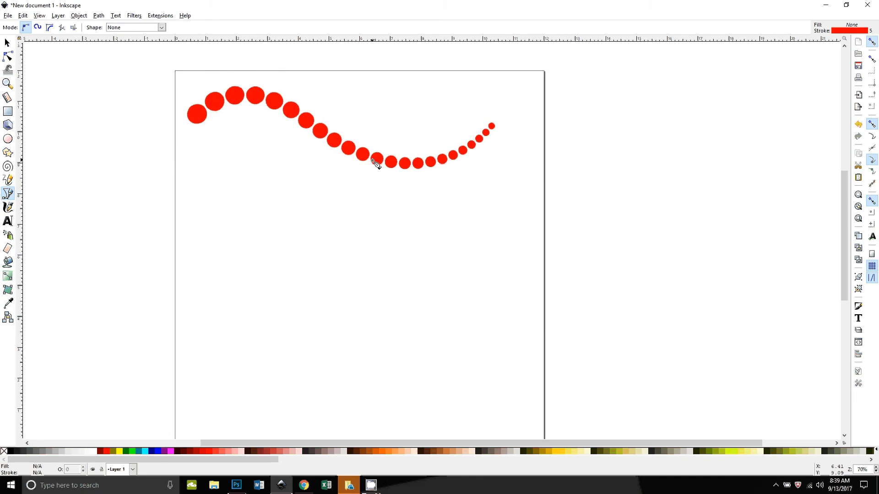
Step: Turn off snapping, draw a circle about 1.04 in across with the Ellipse tool, and fill it blue
left_click(8, 139)
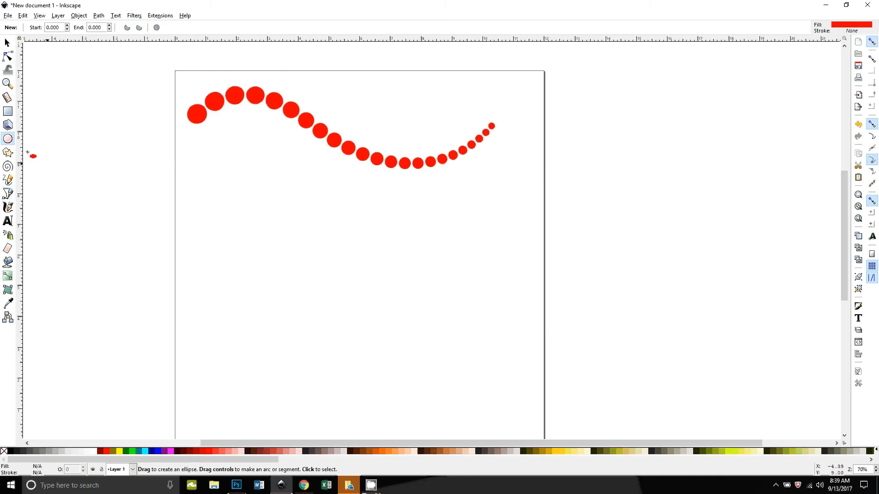
left_click_drag(241, 214, 232, 209)
left_click(872, 42)
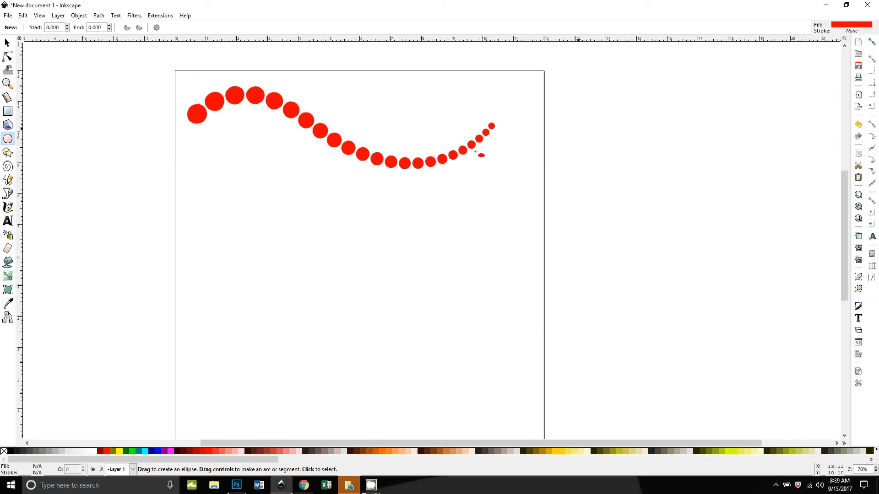
key("ctrl")
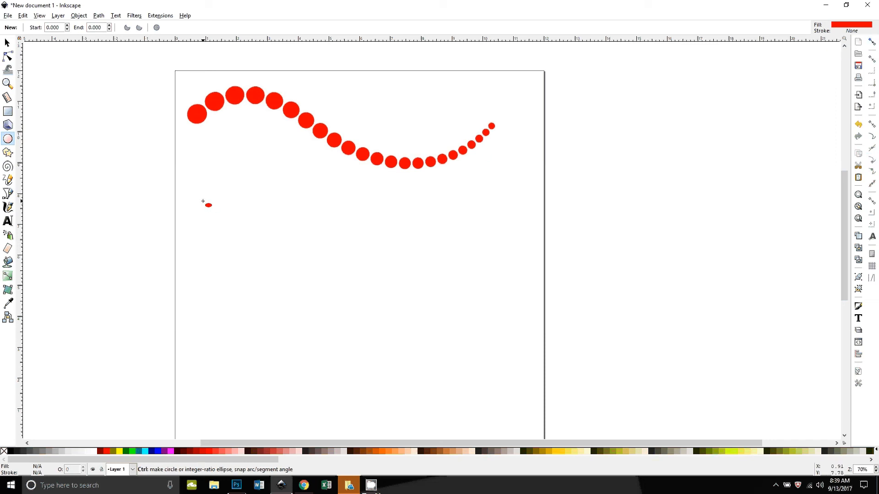
left_click_drag(188, 169, 215, 227)
left_click(7, 43)
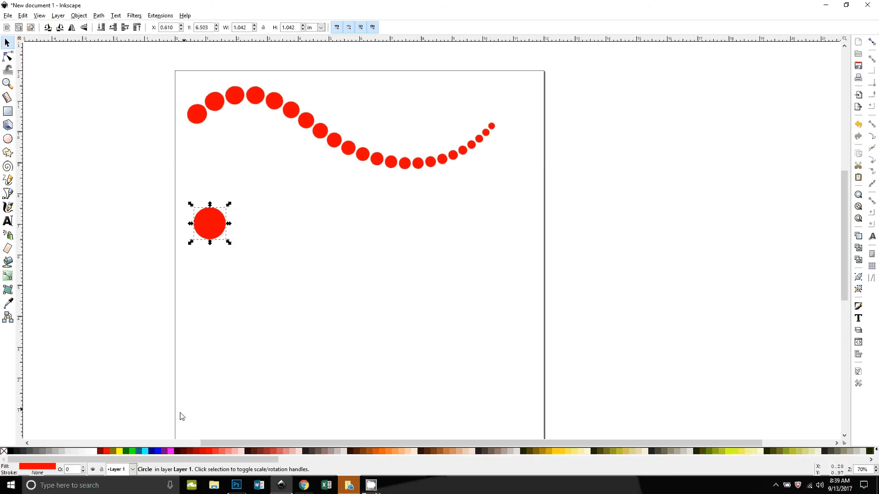
left_click(156, 451)
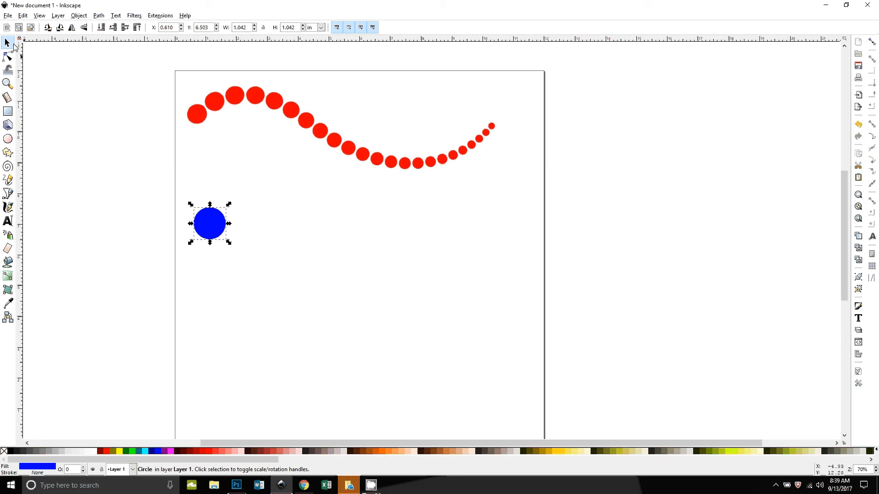
Step: Open Create Tiled Clones for the circle, reset its settings, and choose P1: simple translation symmetry
left_click(23, 17)
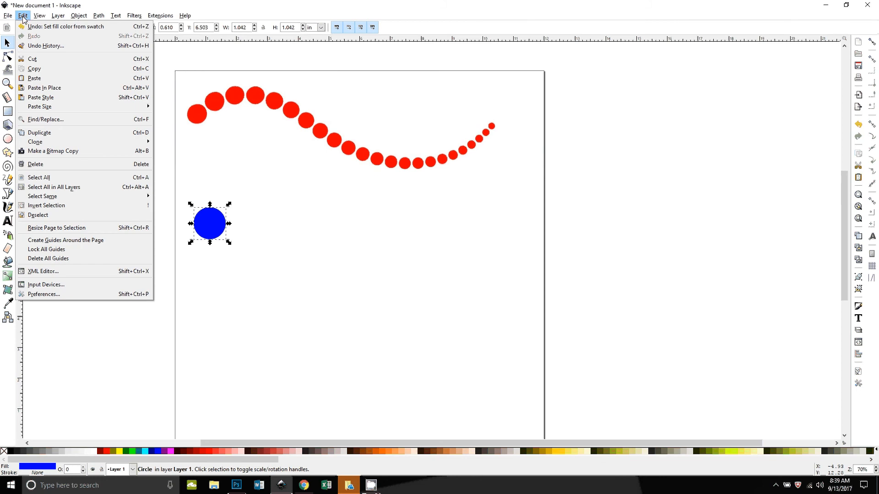
mouse_move(110, 142)
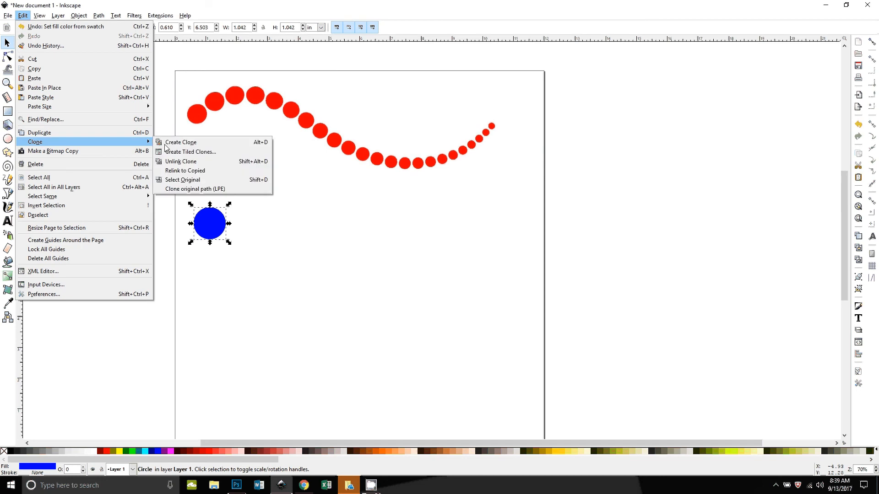
left_click(184, 152)
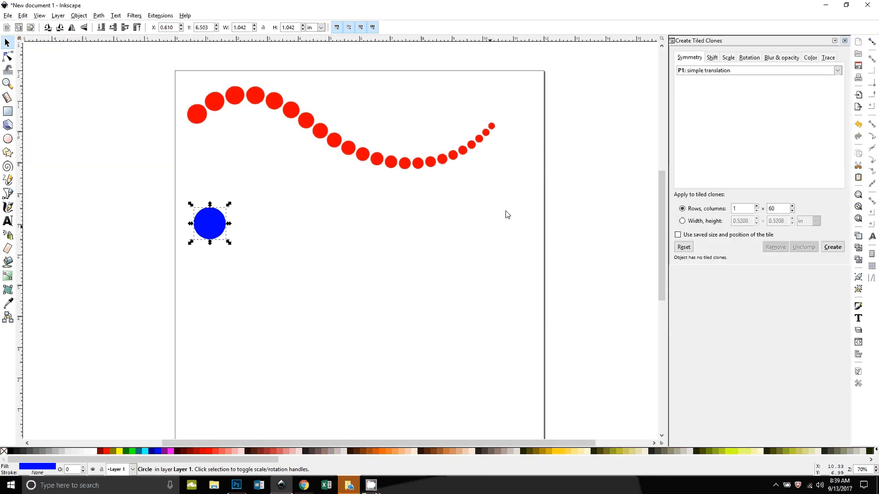
double_click(773, 209)
type("1")
left_click(683, 247)
left_click(689, 59)
left_click(683, 72)
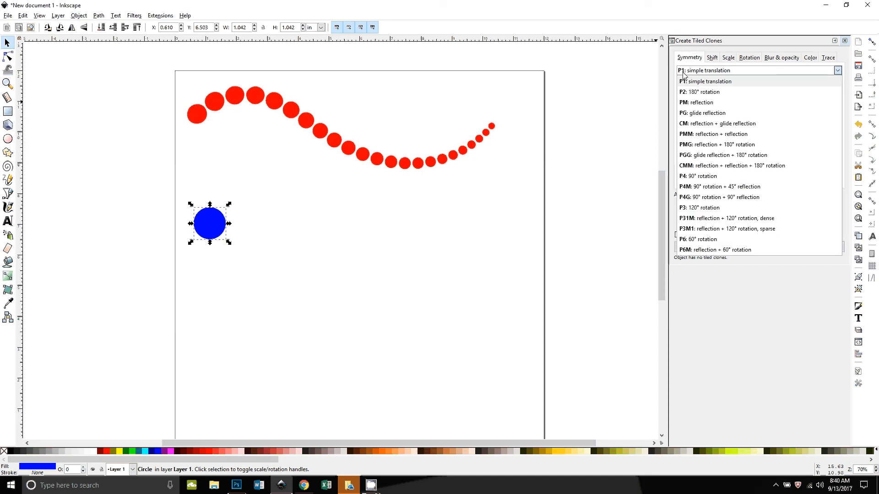
left_click(711, 82)
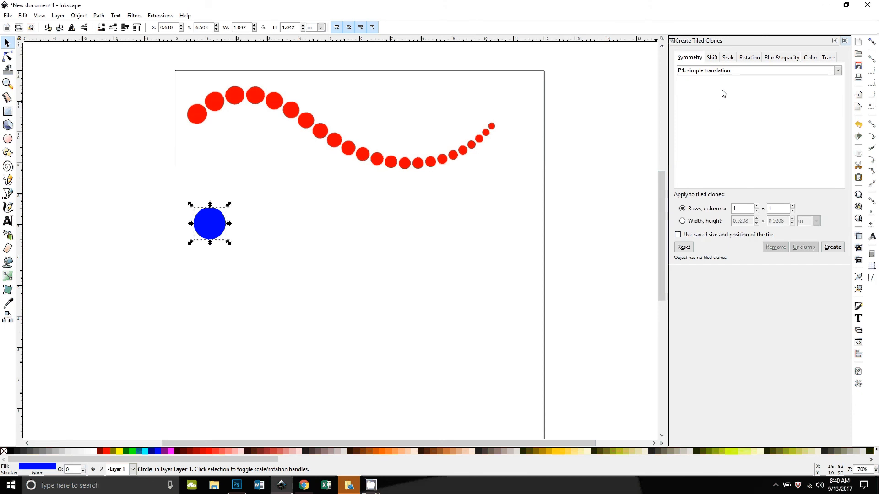
Step: Set the per-column Scale X and Scale Y to -3% for the tiled clones
left_click(712, 58)
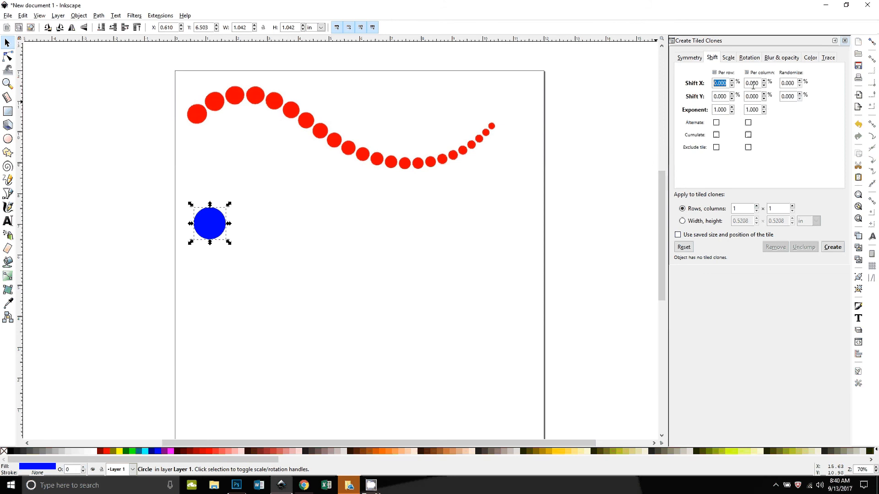
left_click(729, 58)
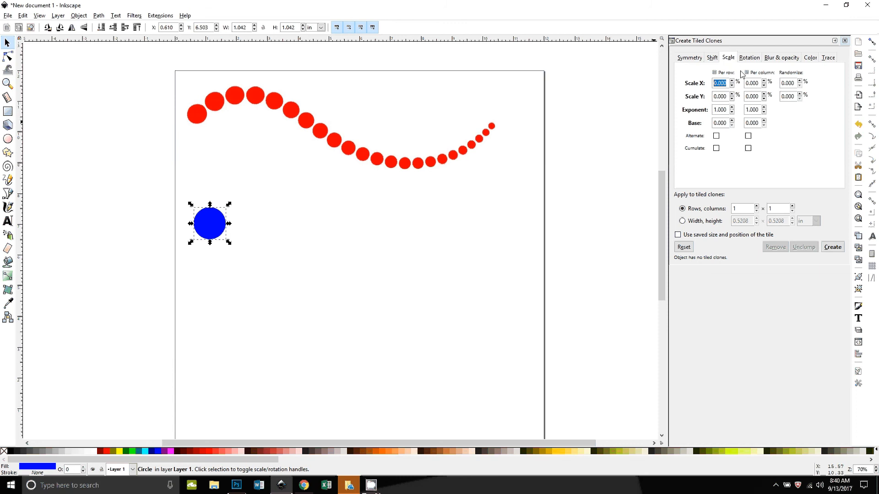
left_click_drag(758, 84, 735, 96)
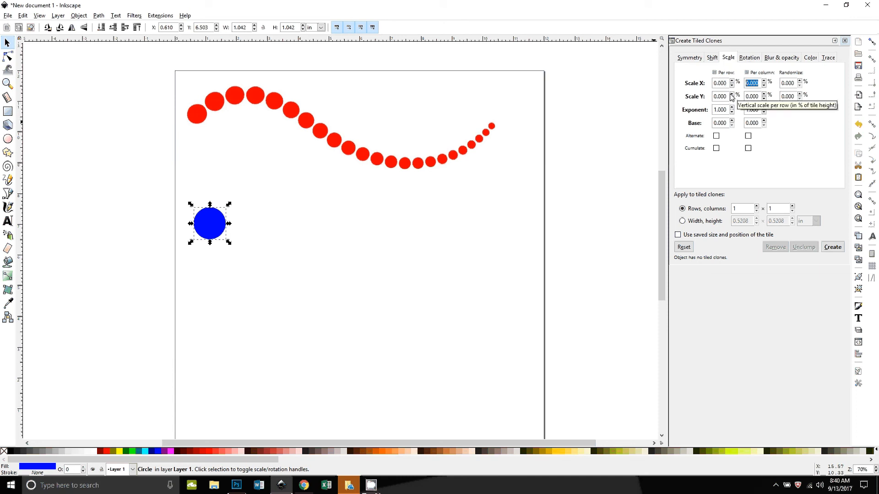
type("-3")
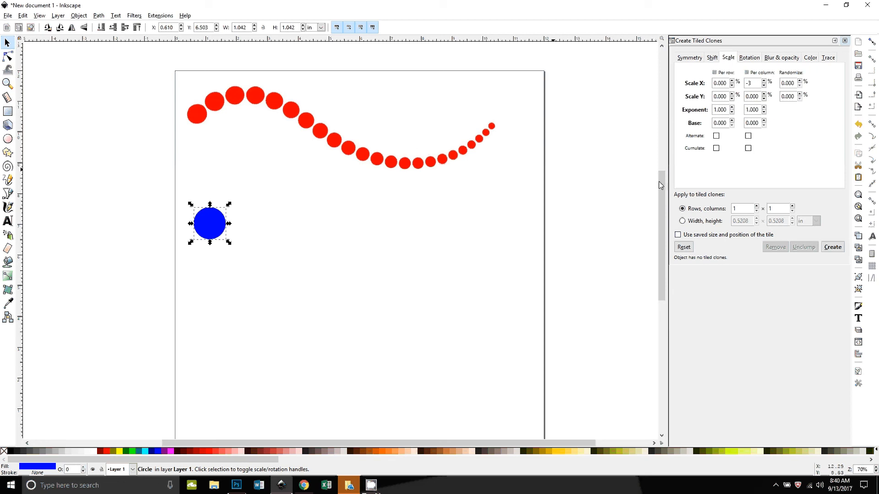
key("Tab")
type("-")
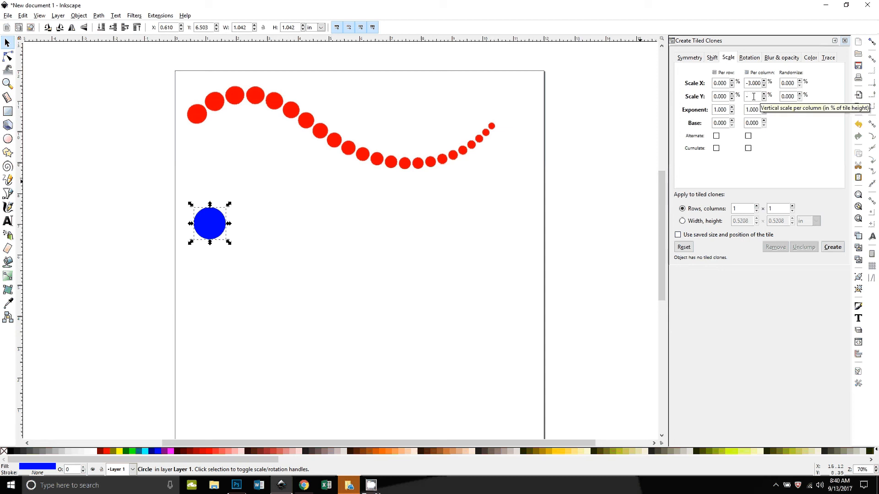
type("3")
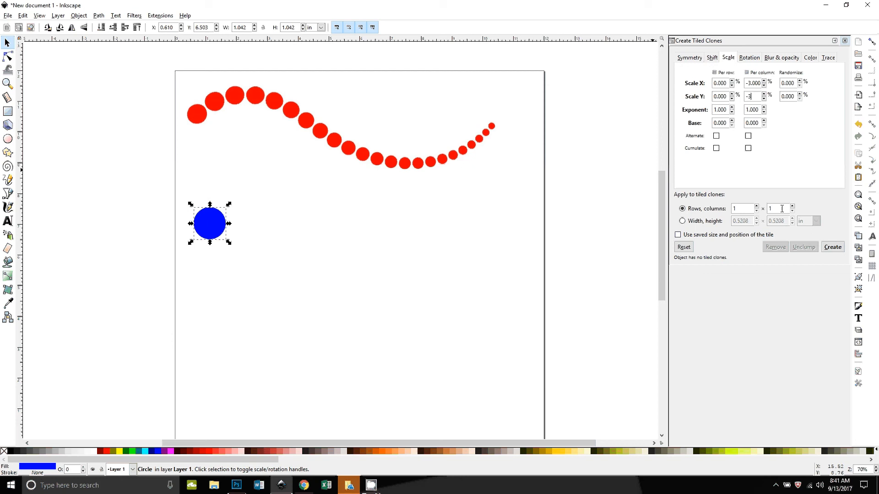
Step: Create the tiled clones as 1 row by 50 columns
left_click_drag(782, 209, 759, 210)
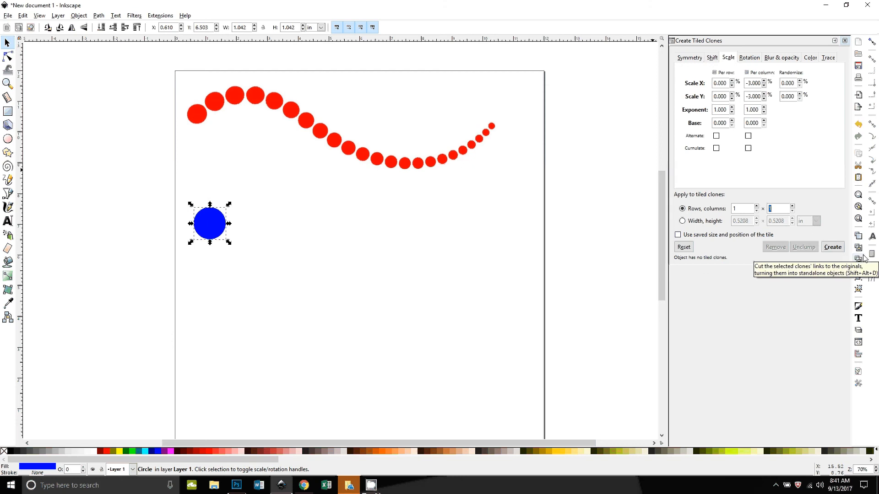
type("50")
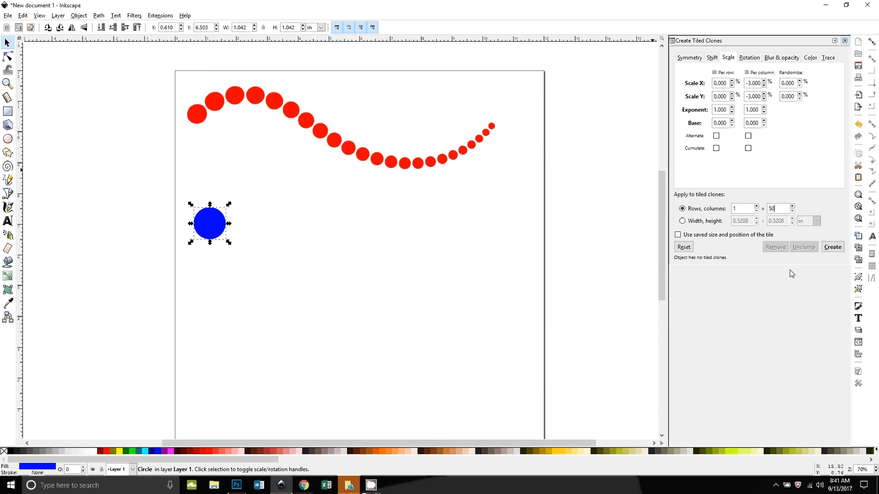
left_click(832, 250)
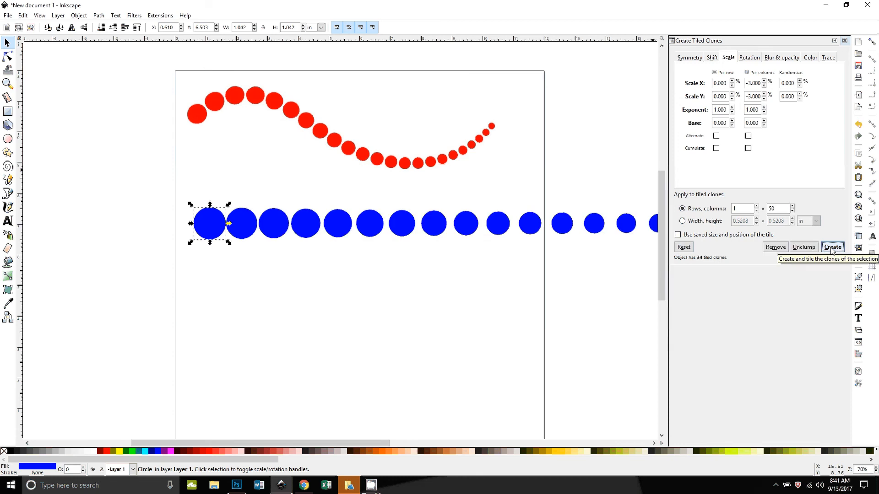
Step: Pan across the canvas to examine the row of blue clones
mouse_move(601, 326)
left_mouse_down()
mouse_move(298, 343)
mouse_move(1, 343)
left_mouse_up()
mouse_move(351, 324)
left_mouse_down()
mouse_move(122, 324)
mouse_move(632, 322)
left_mouse_up()
left_click_drag(555, 327, 476, 331)
mouse_move(583, 330)
left_mouse_down()
mouse_move(55, 332)
mouse_move(482, 331)
left_mouse_up()
left_click_drag(194, 329, 379, 330)
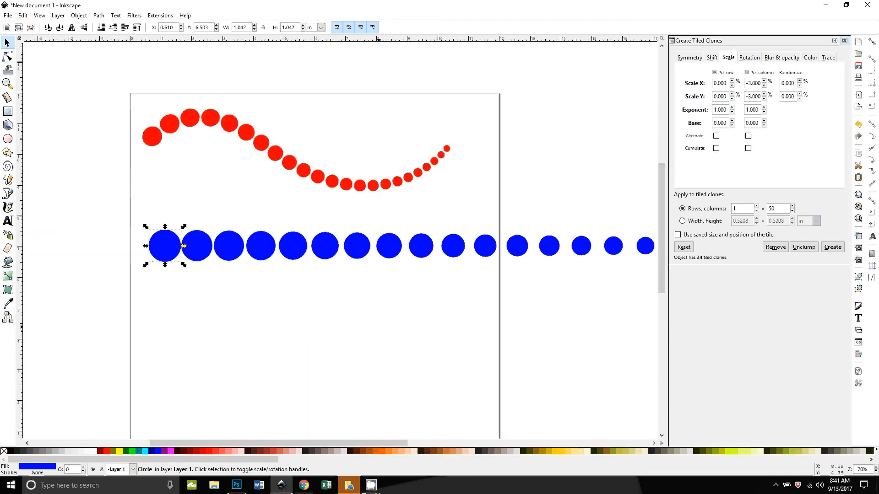
key("ctrl")
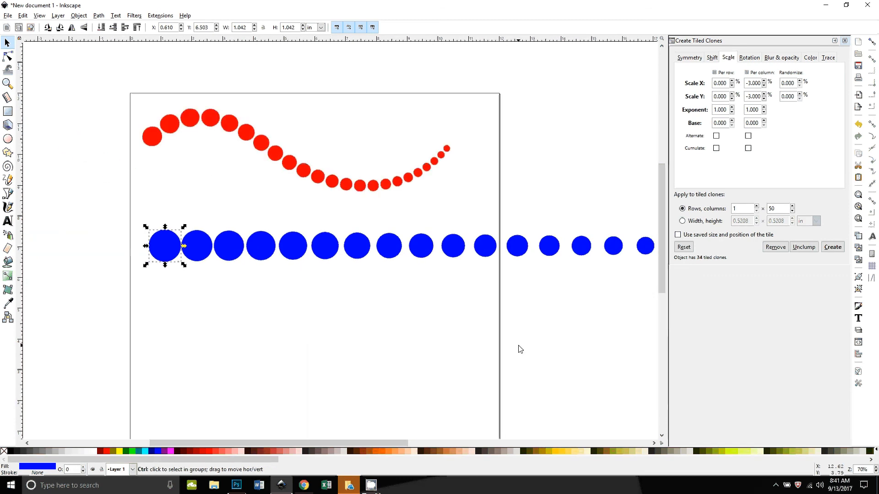
Step: Undo the clone row and recreate the tiled clones with per-column Shift X set to -40%, then close the dialog
key("ctrl+z")
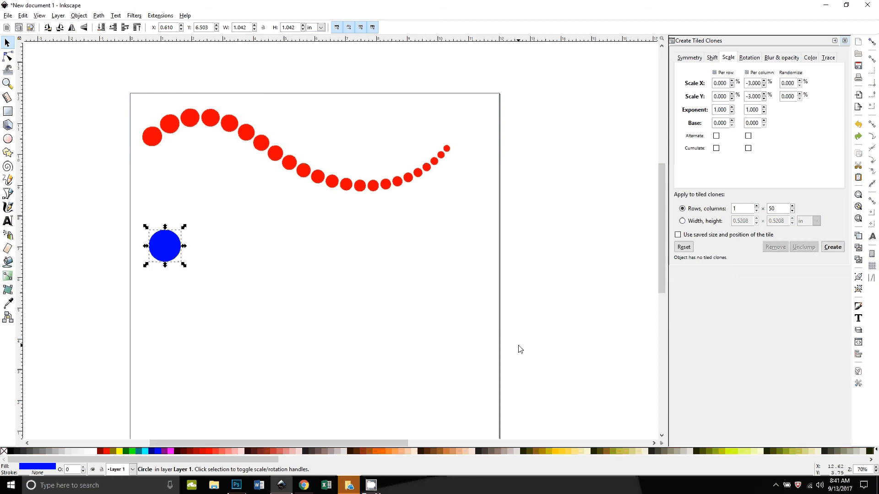
left_click(712, 60)
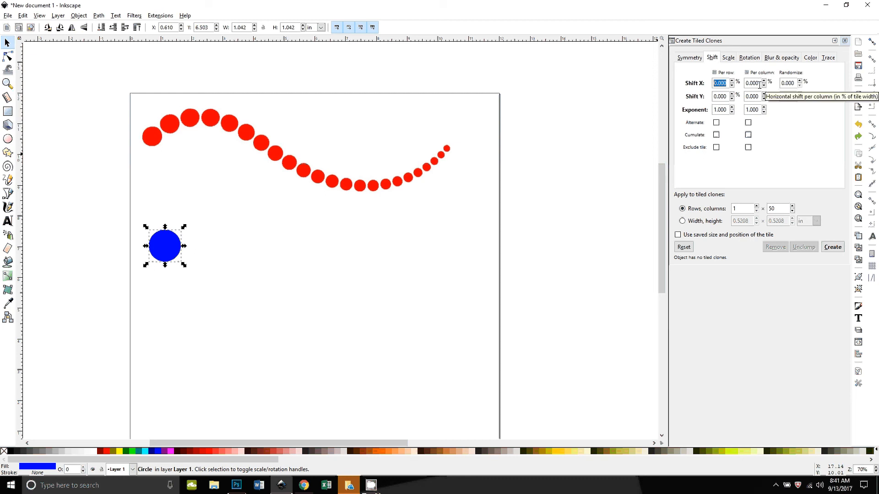
double_click(759, 84)
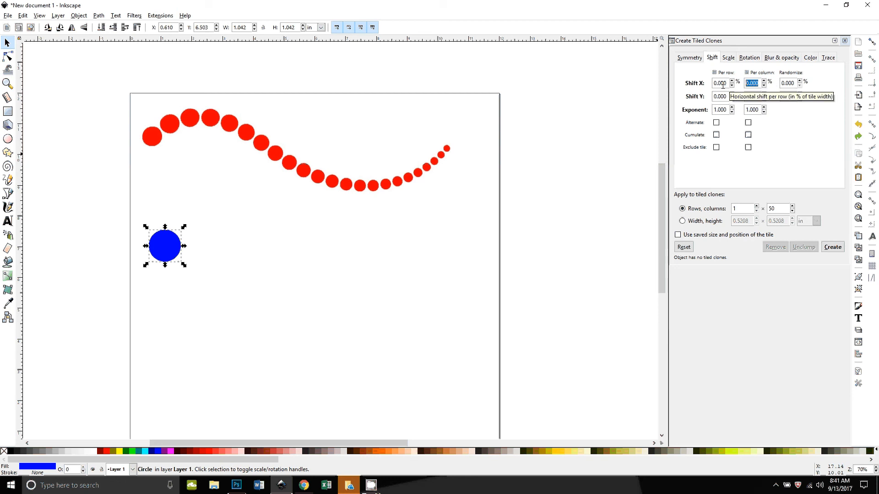
type("-4")
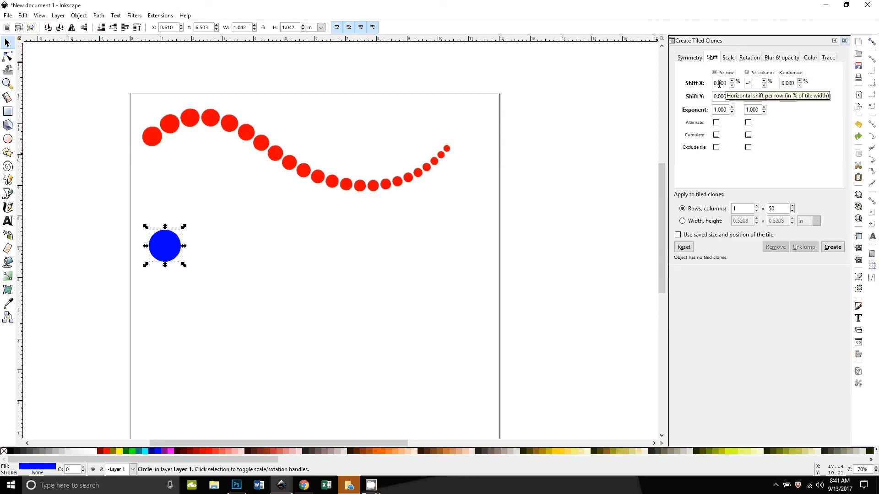
type("0")
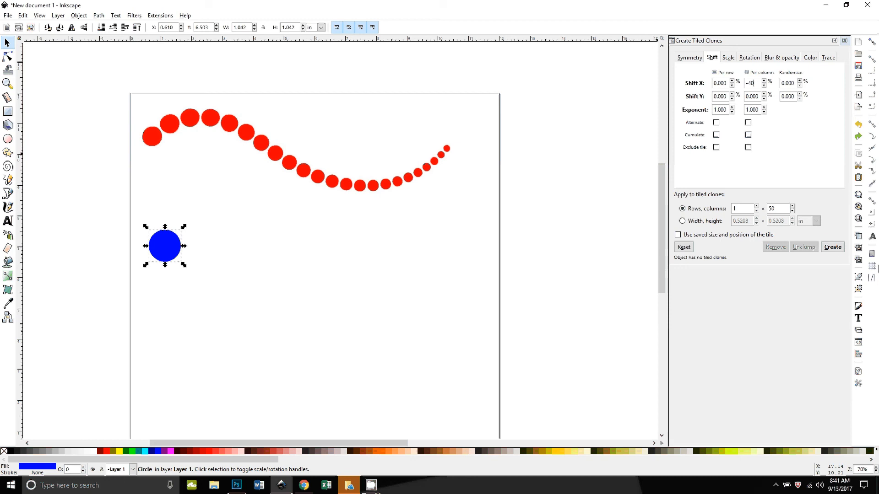
left_click(832, 247)
mouse_move(540, 344)
left_mouse_down()
mouse_move(212, 333)
mouse_move(481, 337)
mouse_move(421, 353)
mouse_move(400, 350)
mouse_move(592, 351)
mouse_move(520, 351)
left_mouse_up()
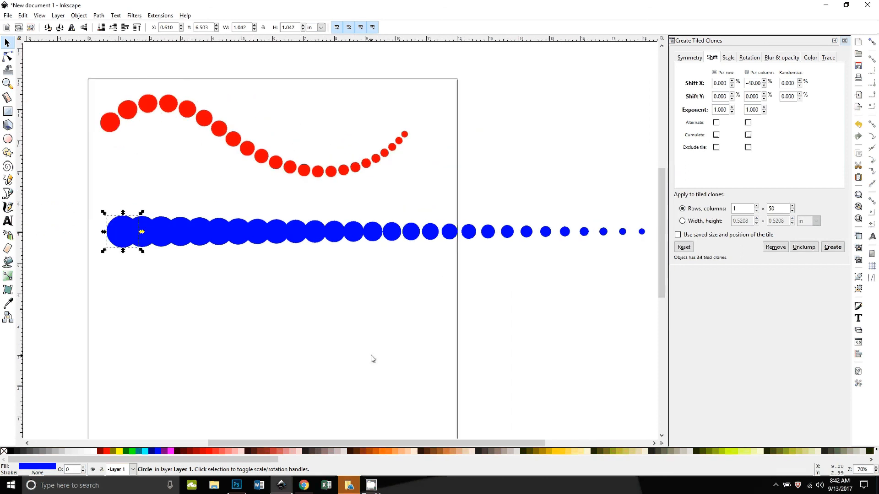
left_click(844, 40)
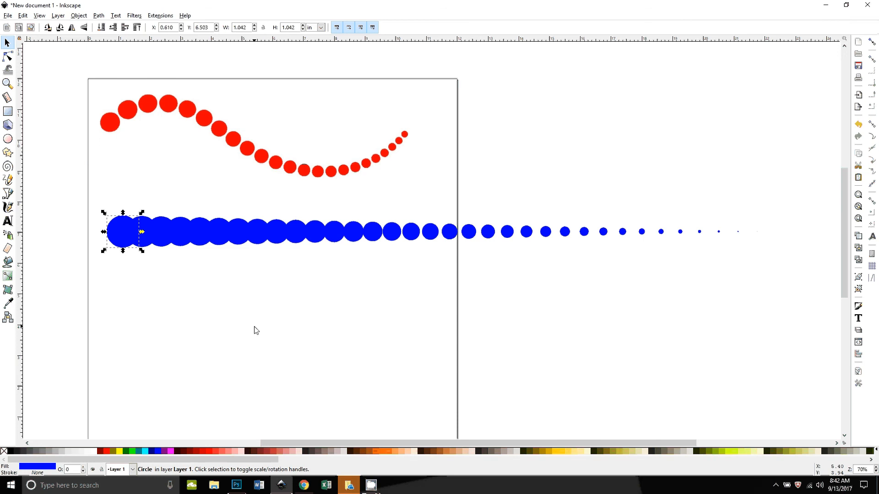
Step: Examine the row by selecting individual clones to locate the original circle beneath the first clone
left_click(183, 343)
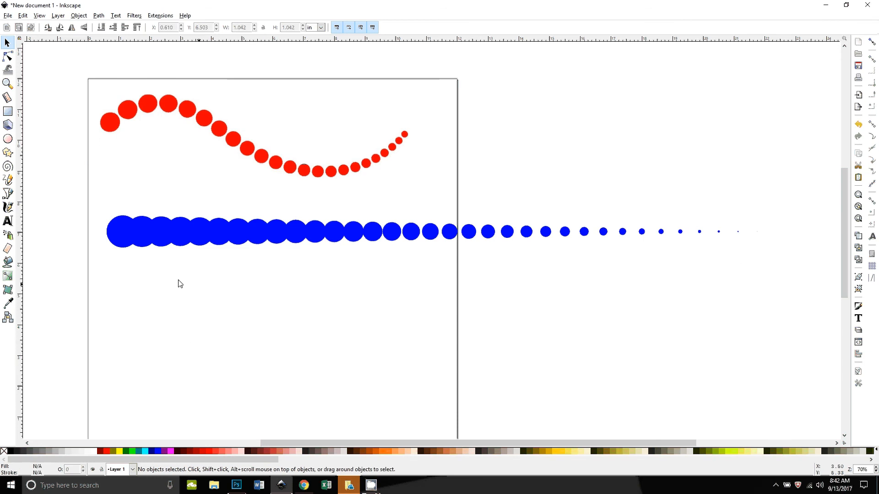
left_click(122, 232)
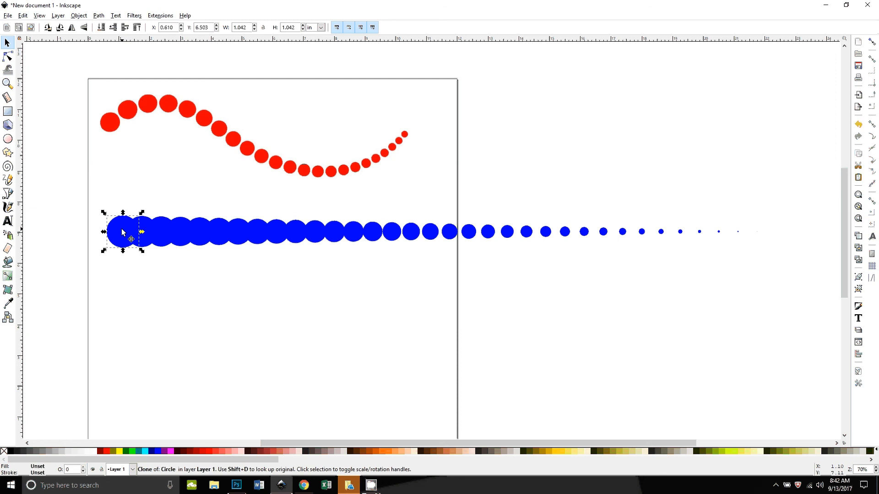
left_click_drag(122, 231, 119, 291)
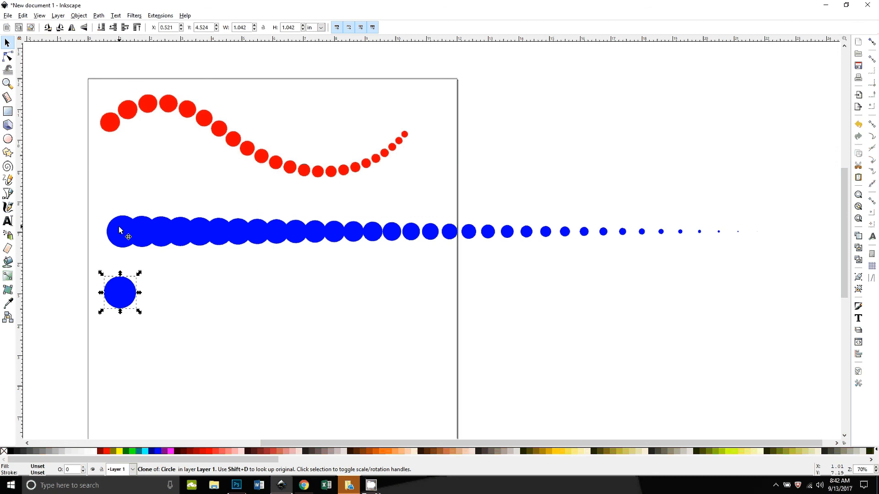
key("ctrl+z")
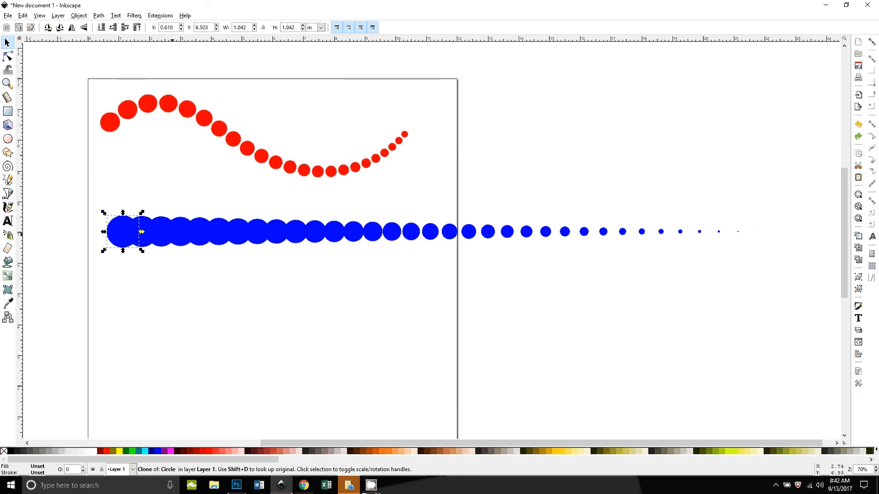
left_click(181, 234)
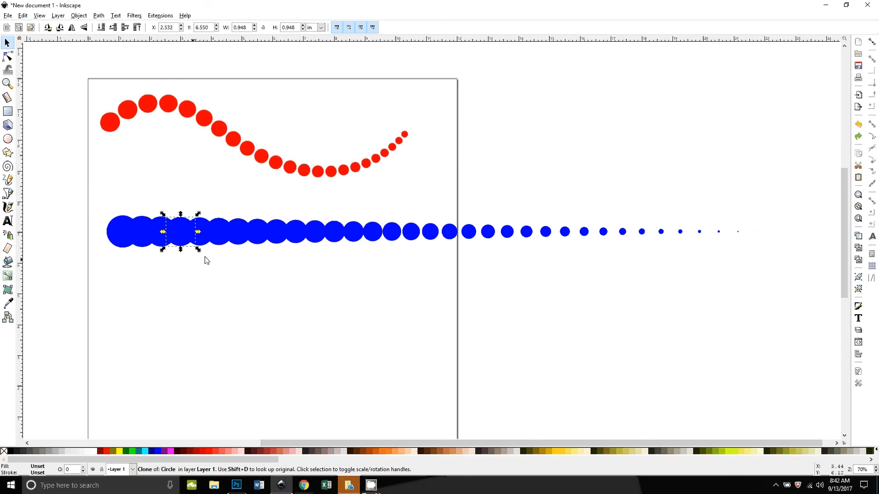
key("Tab")
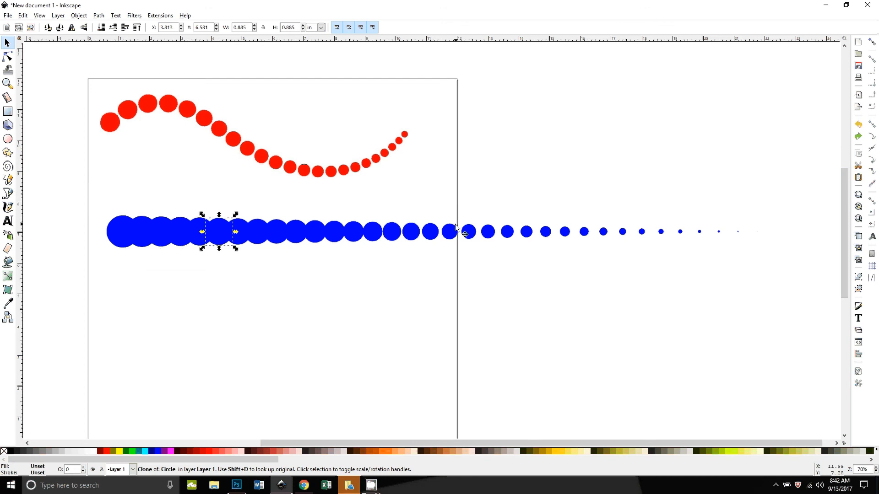
left_click(119, 223)
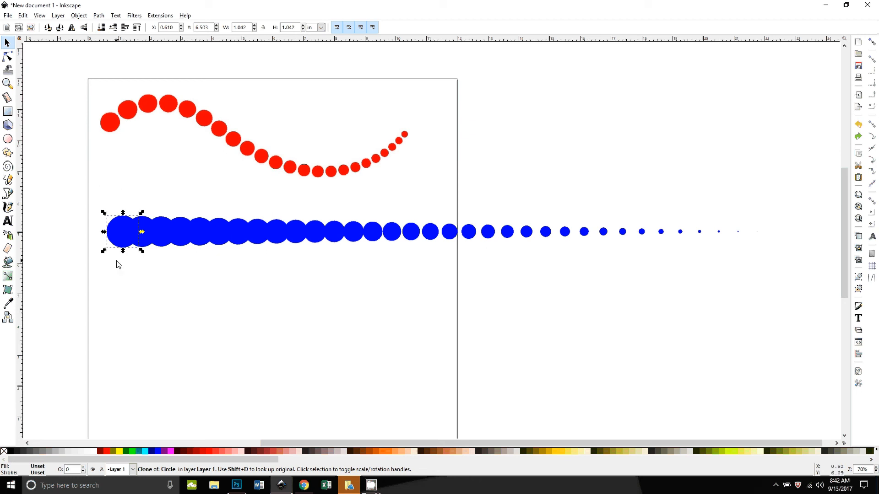
key("alt")
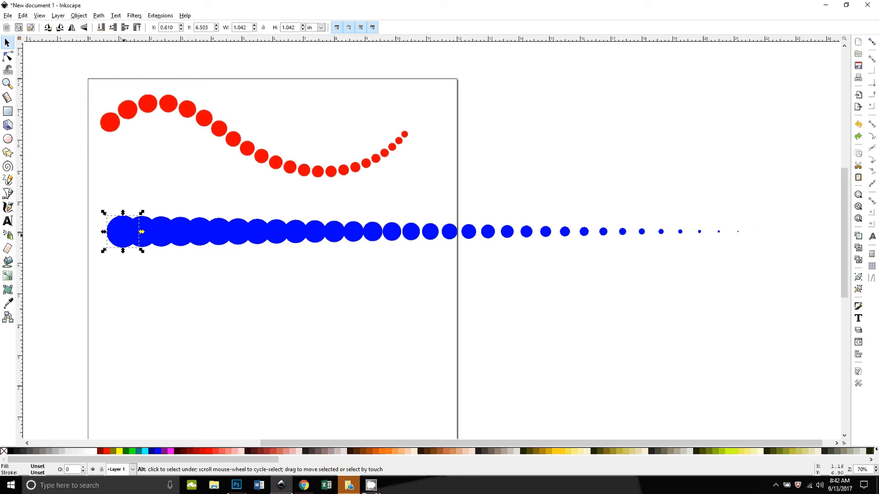
left_click(120, 236, "alt")
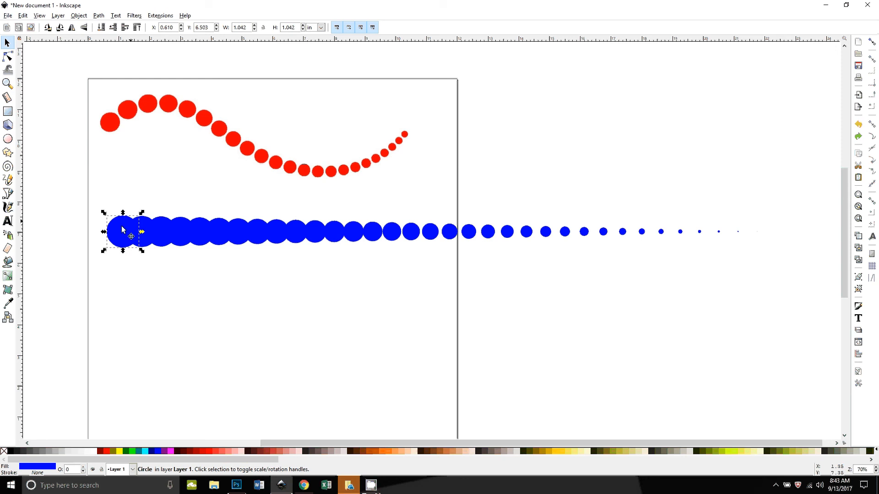
Step: Try red fill colours on the original circle, then restore its blue fill and deselect
left_click(211, 454)
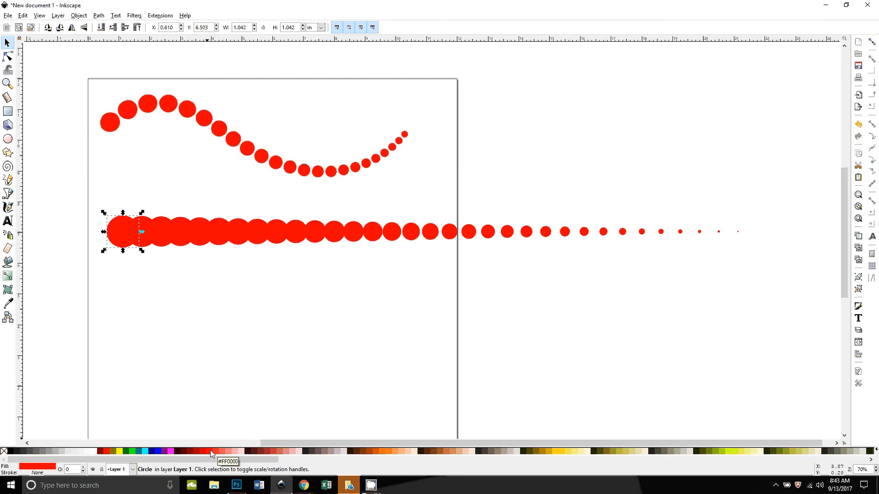
left_click(272, 451)
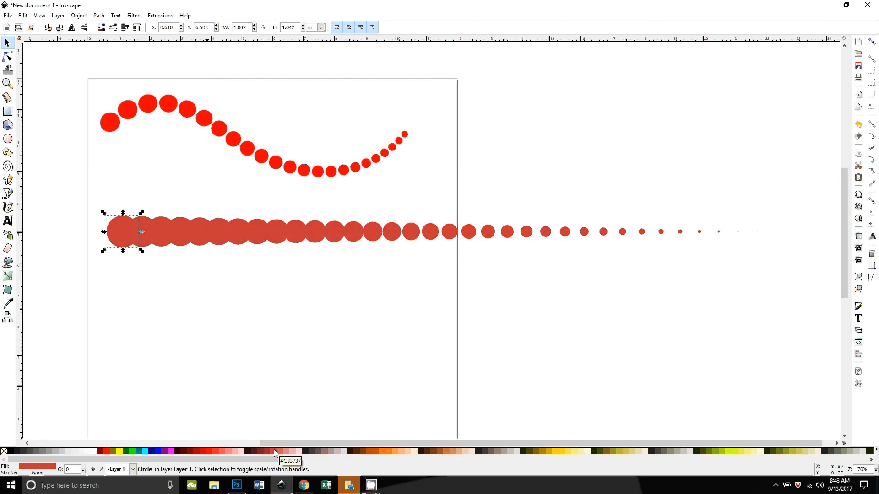
left_click(158, 452)
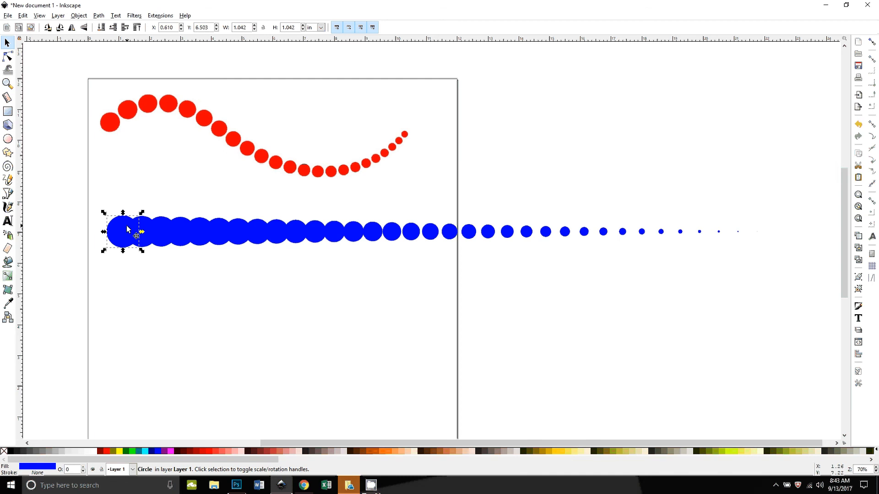
key("Escape")
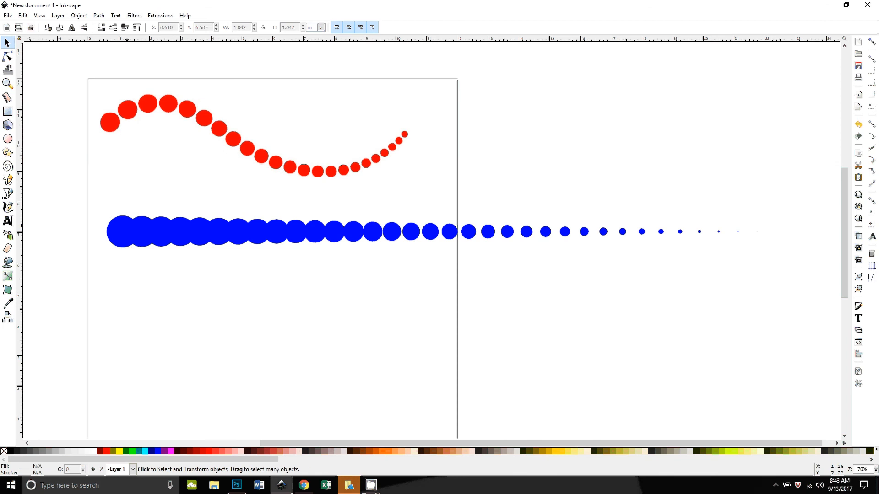
left_click(122, 234)
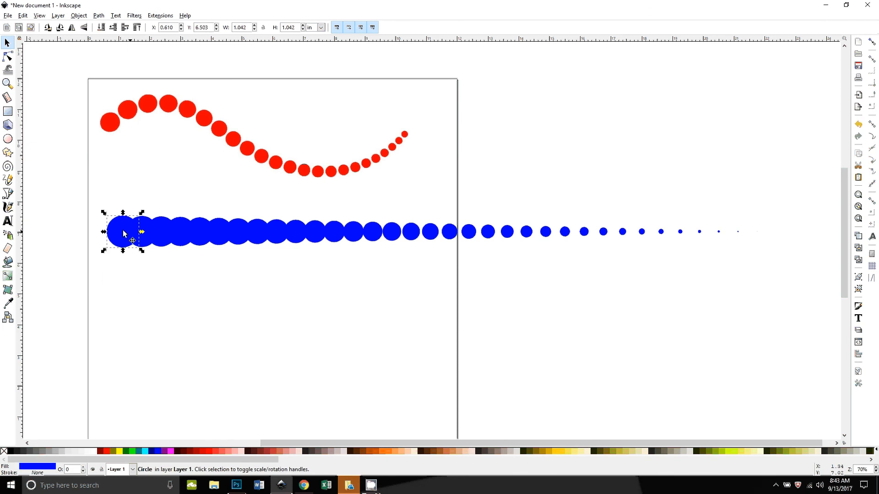
left_click_drag(123, 234, 121, 280)
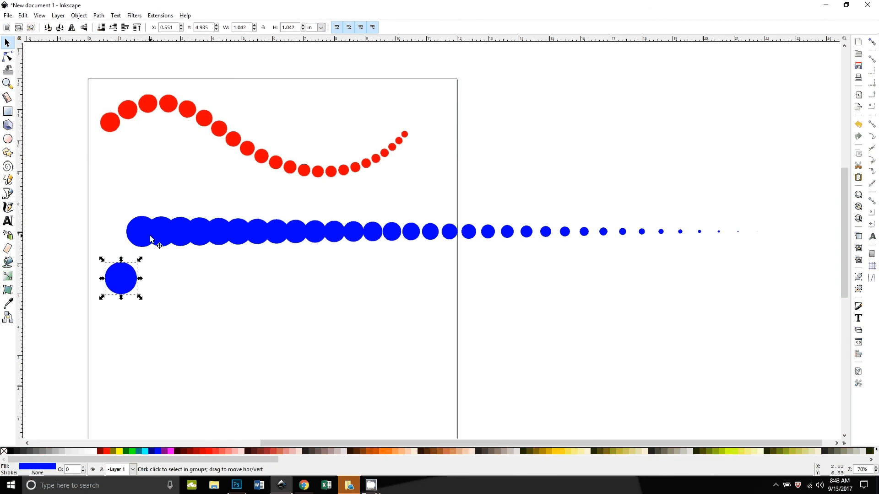
key("ctrl+z")
Step: Select circles one by one along the row to check their sizes
left_click(146, 233)
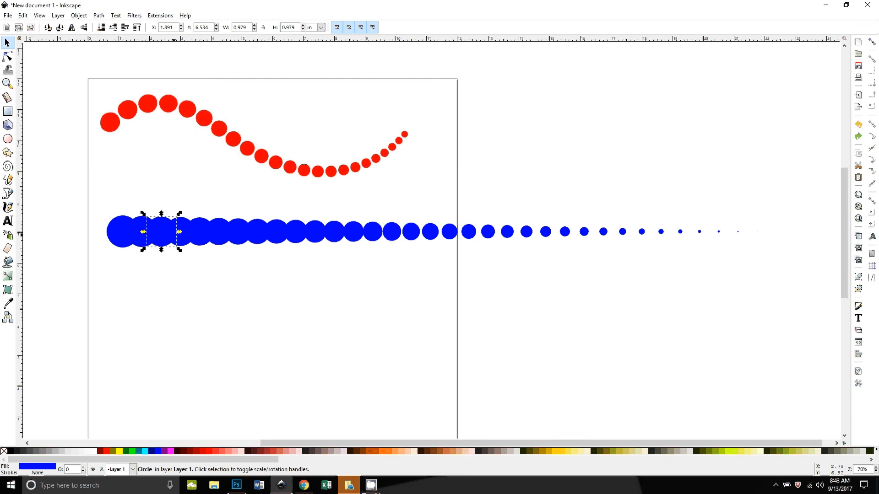
left_click(217, 233)
left_click(275, 234)
left_click(333, 236)
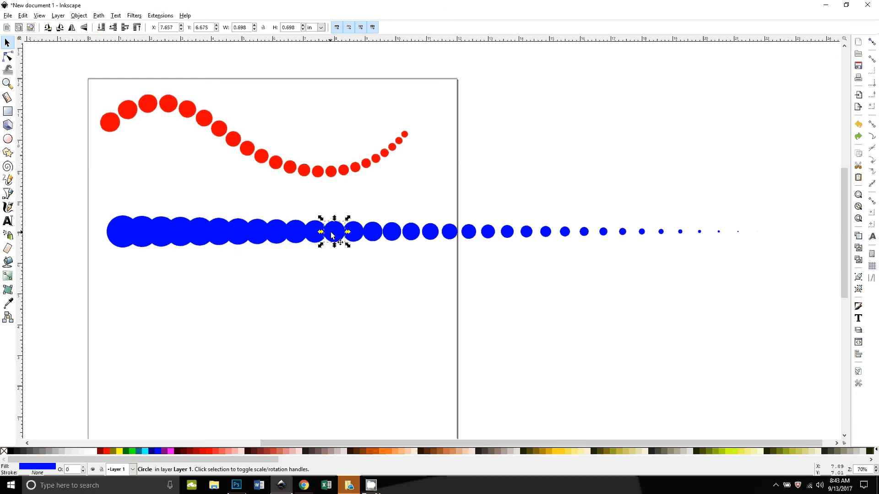
left_click(353, 233)
left_click(411, 233)
left_click(430, 233)
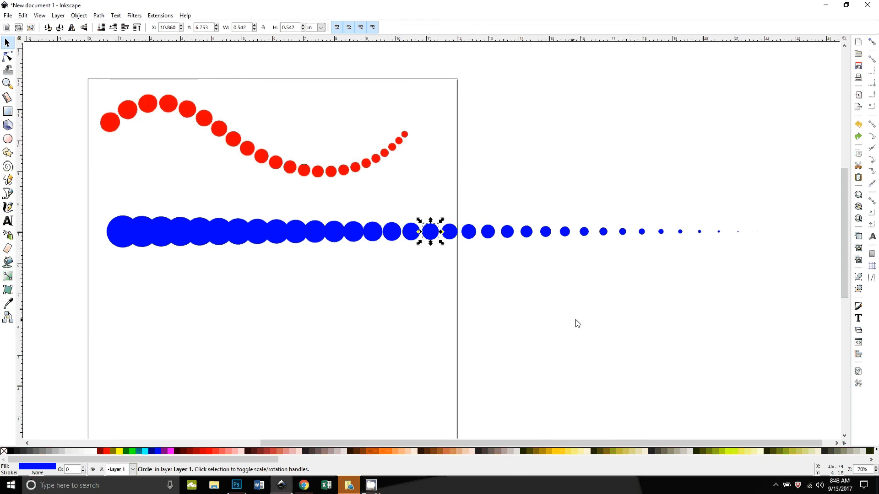
Step: Delete the four smallest circles at the far end of the row
left_click(552, 339)
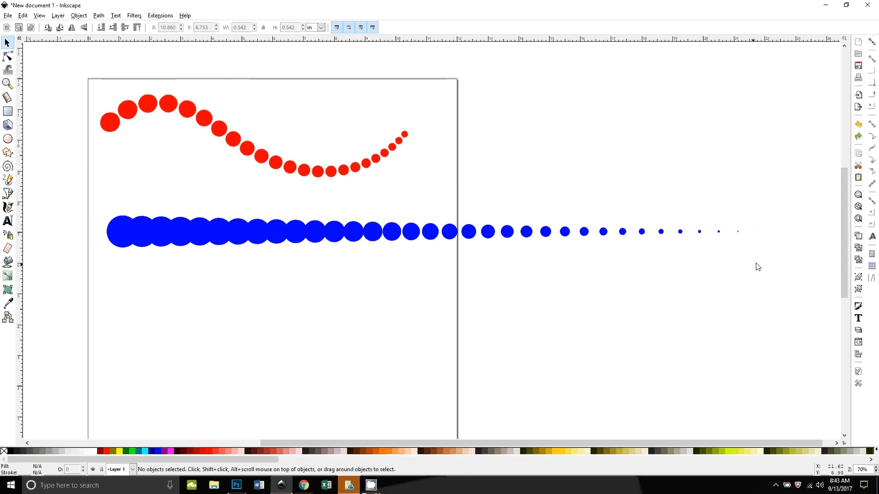
left_click_drag(765, 274, 690, 212)
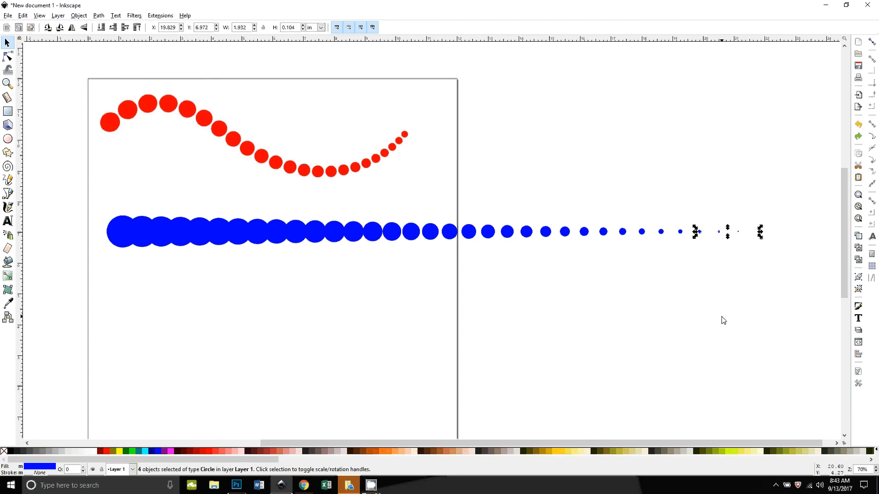
key("Delete")
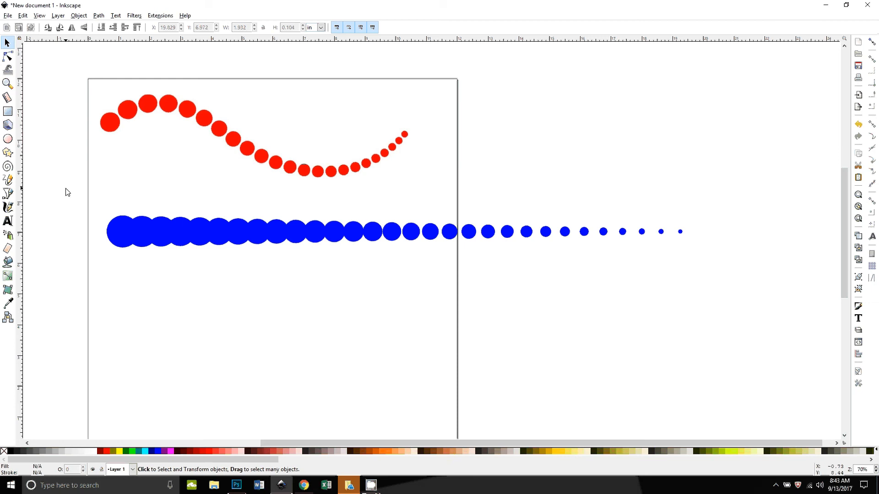
Step: Select all remaining blue circles and distribute them with equal horizontal gaps
left_click_drag(61, 186, 706, 280)
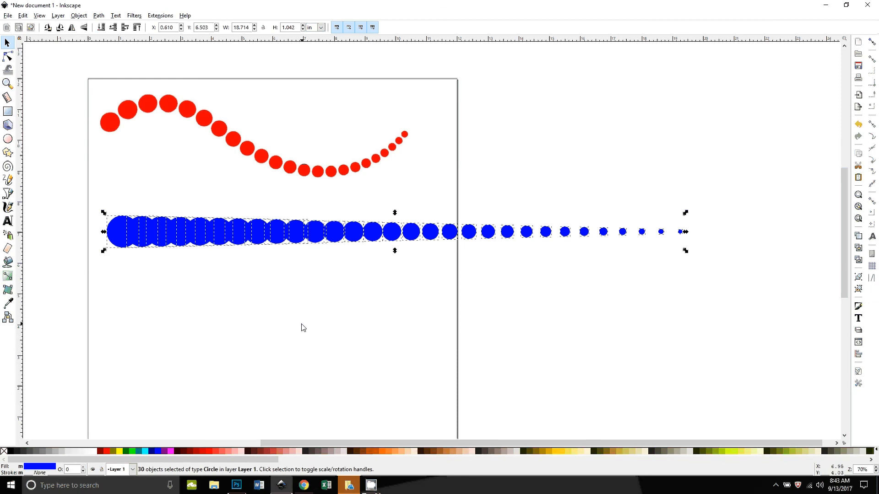
key("ctrl")
key("ctrl+shift+a")
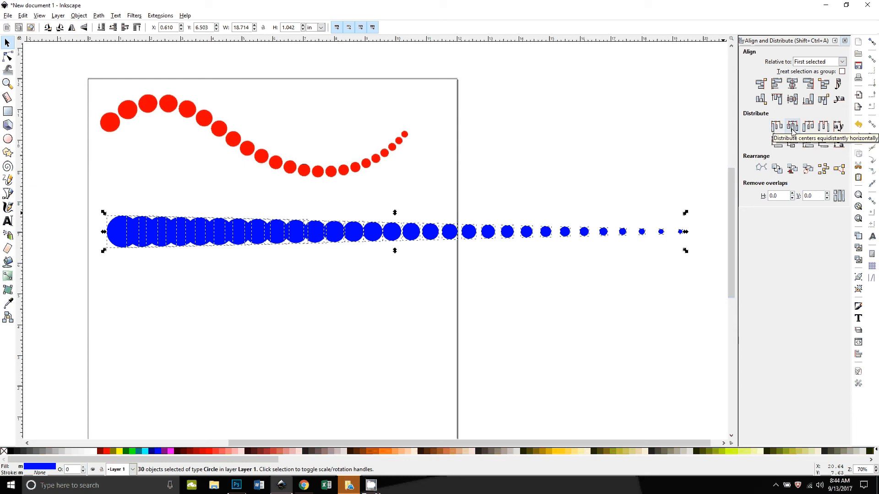
left_click(824, 127)
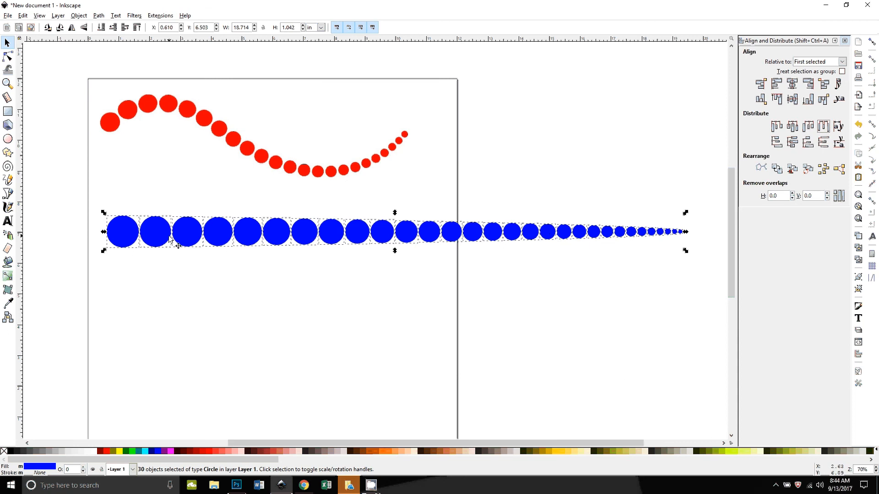
Step: Nudge the smallest circle at the row's end further to the right
left_click(185, 284)
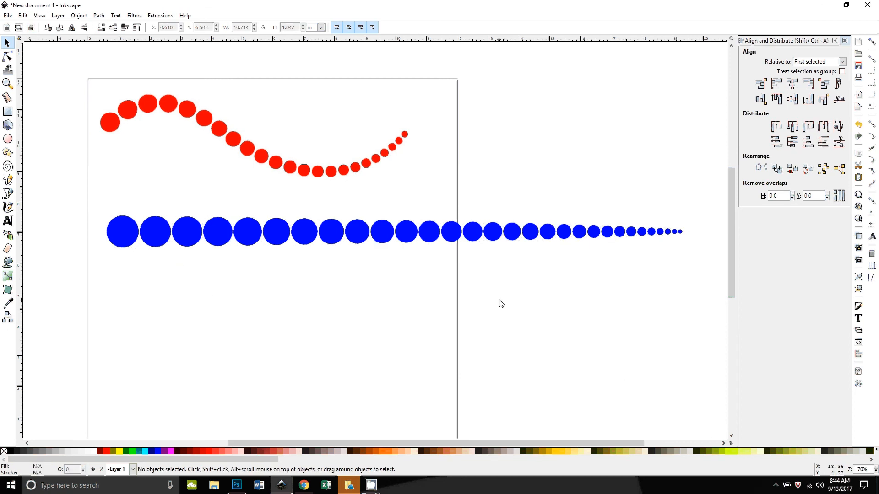
left_click(680, 232)
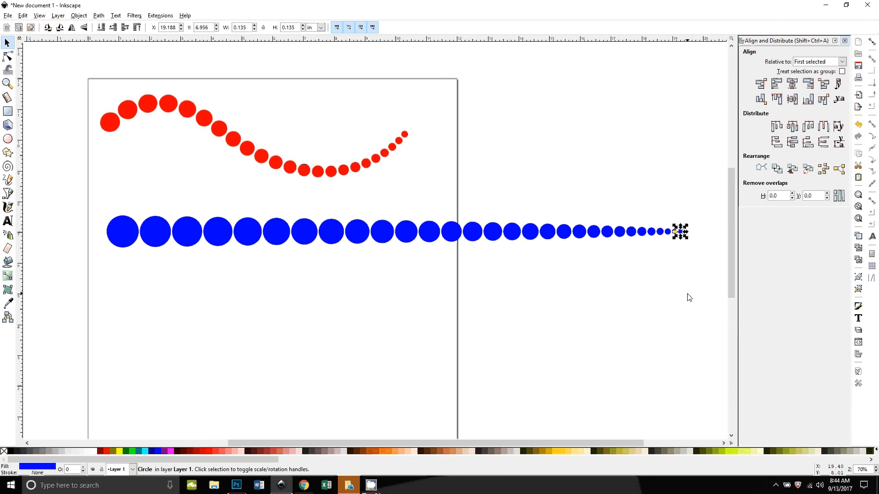
key("Right")
key("Right")
key("Right")
key("Right")
key("Right")
key("Right")
key("Right")
key("Right")
key("Right")
key("Right")
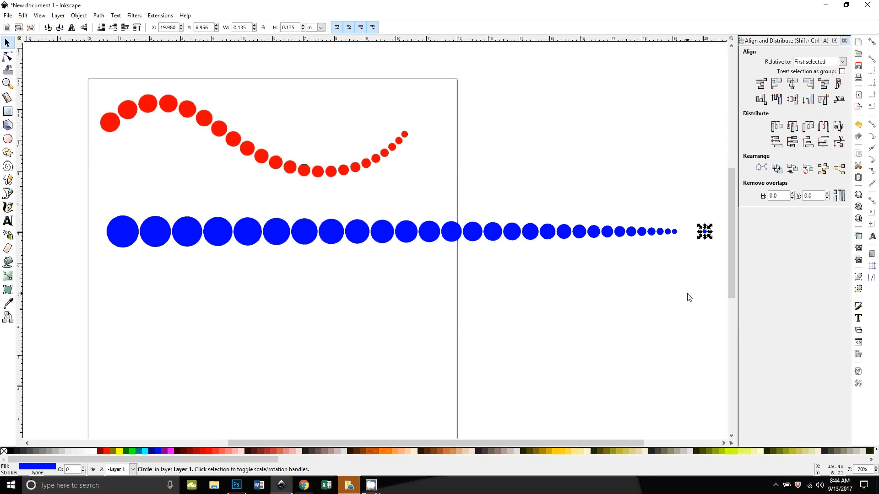
key("Right")
key("Right")
key("Right")
key("Right")
key("Right")
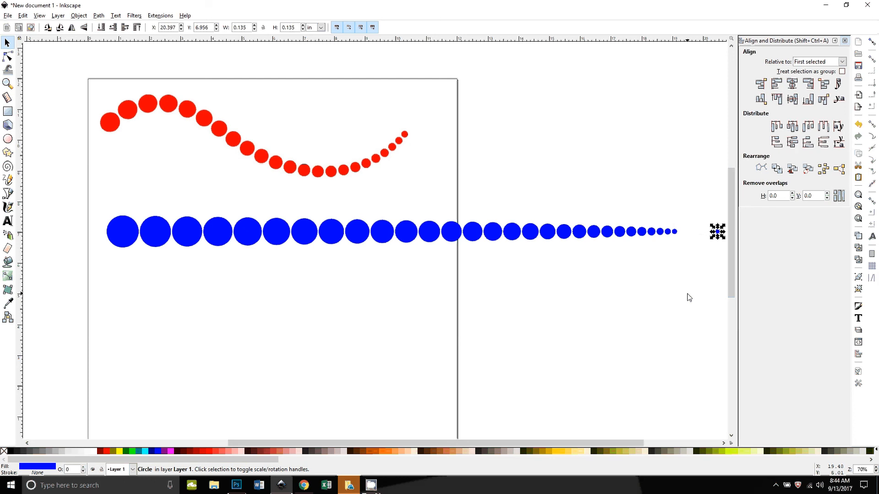
Step: Reselect all blue circles and distribute them with equal horizontal gaps
left_click_drag(87, 190, 731, 294)
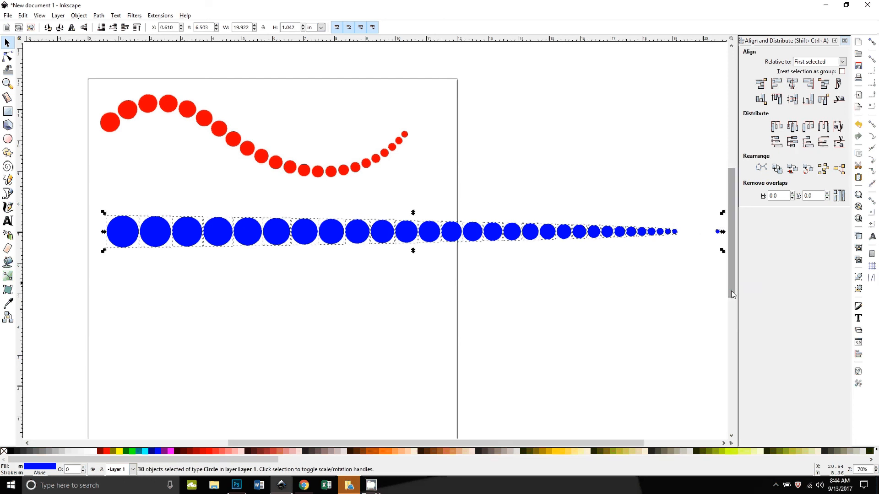
left_click(826, 132)
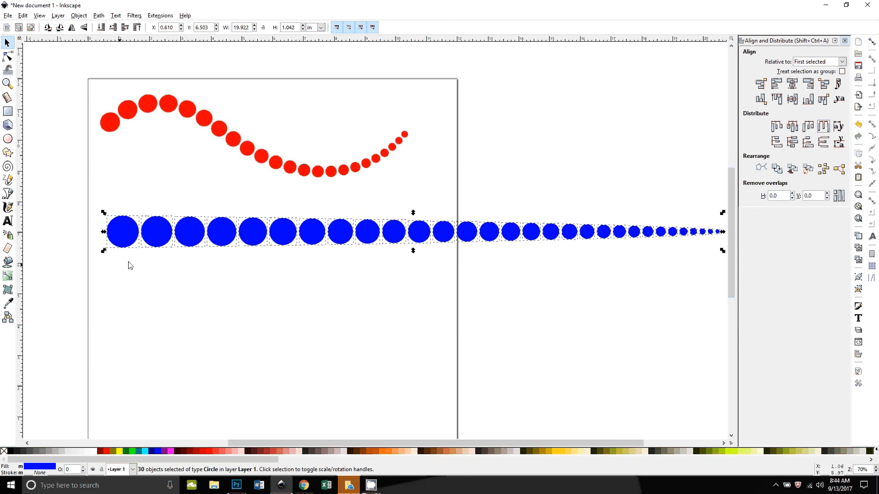
left_click(208, 280)
Step: Shift the largest circle slightly left, then redistribute the whole row with equal horizontal gaps
left_click(111, 232)
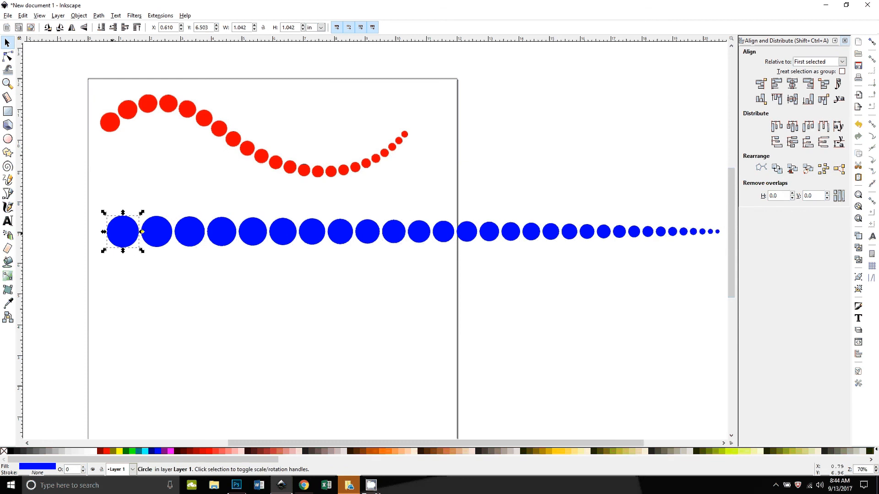
left_click_drag(112, 233, 99, 232)
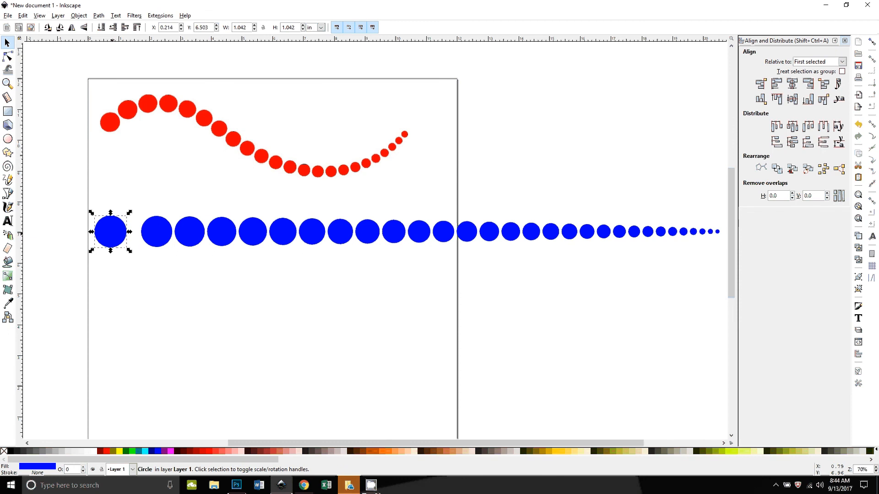
left_click_drag(68, 202, 729, 289)
left_click(837, 126)
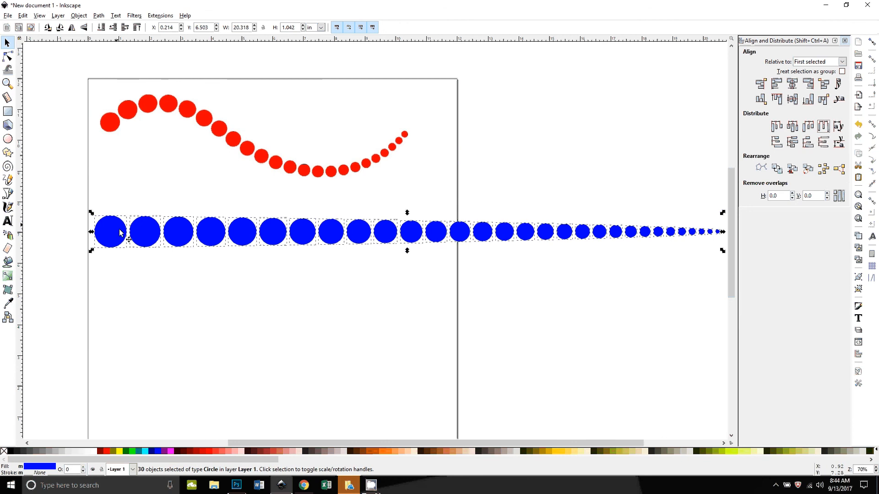
left_click(361, 303)
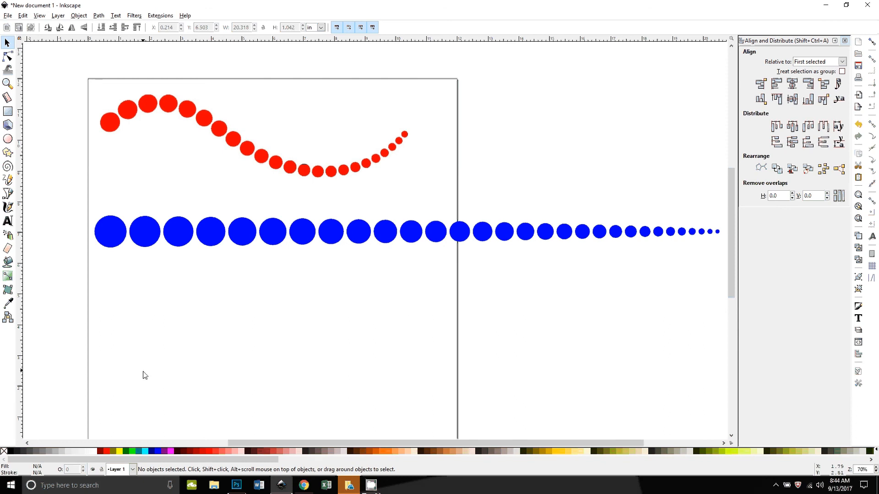
Step: Union all the blue circles into a single path
left_click_drag(57, 182, 705, 297)
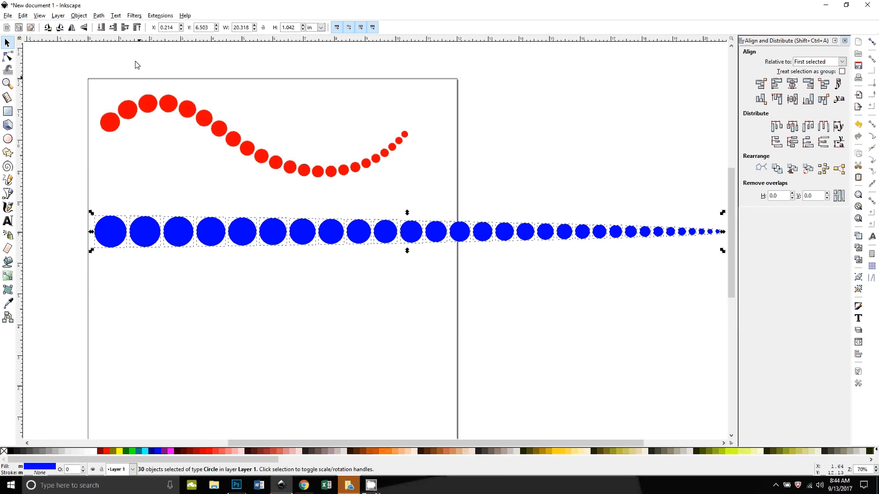
left_click(99, 16)
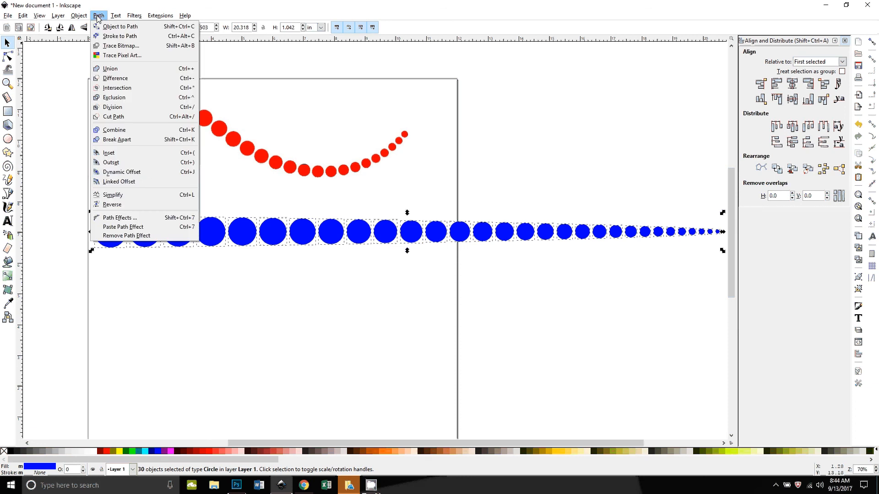
left_click(110, 69)
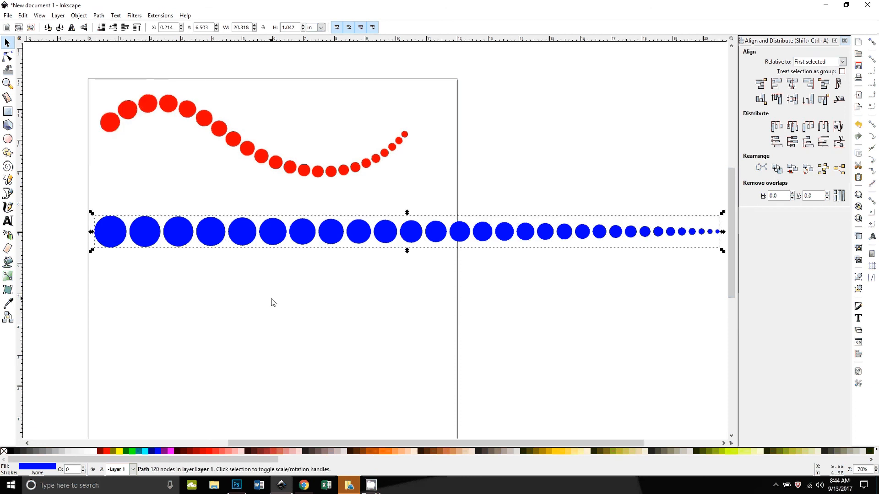
left_click(269, 312)
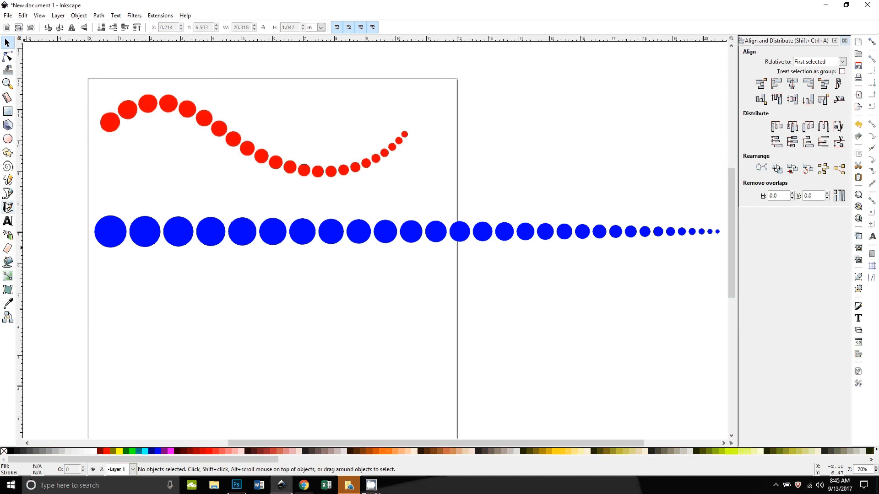
Step: Draw an S-shaped curve ending in a spiral below the row with the Spiro path mode and shape None
left_click(8, 194)
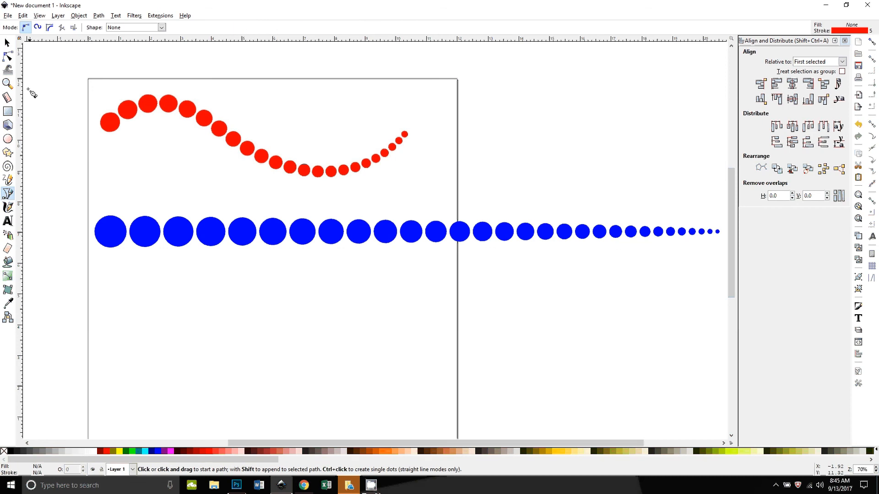
left_click(38, 28)
left_click(163, 29)
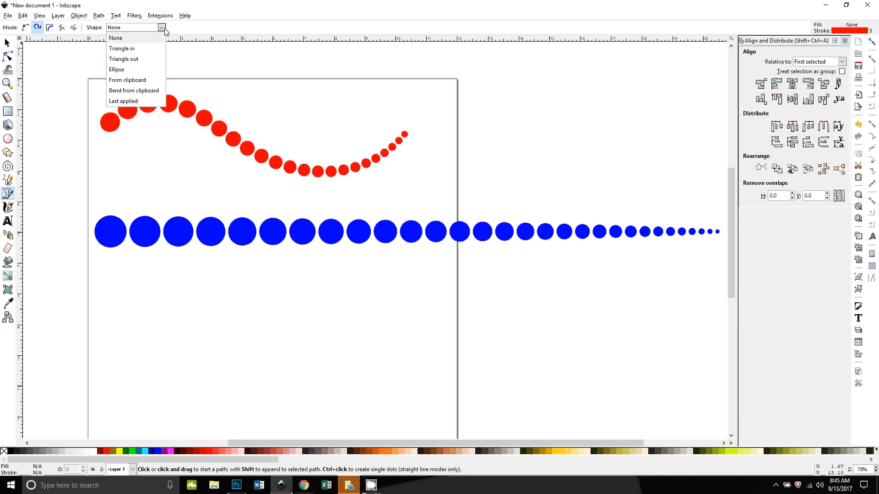
left_click(115, 38)
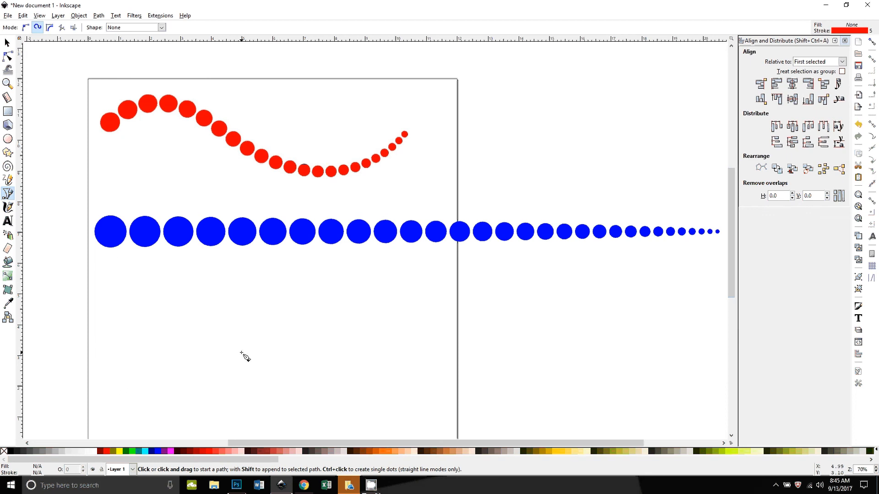
left_click(102, 325)
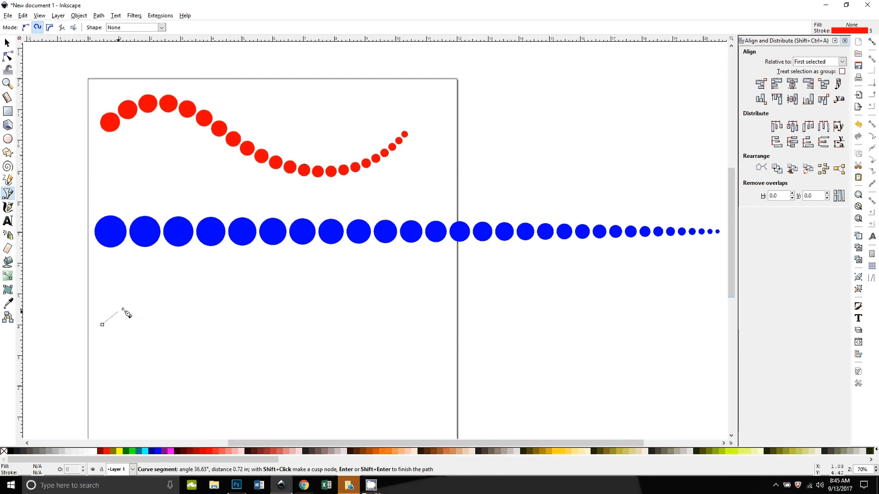
left_click(195, 284)
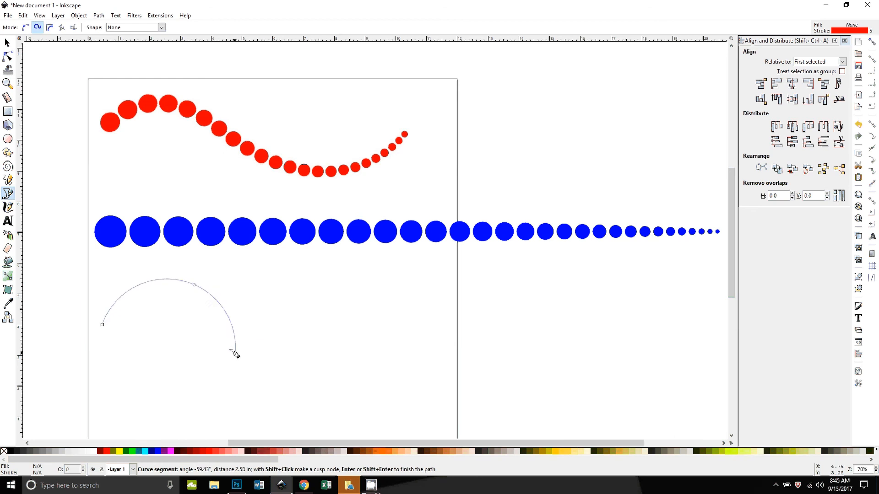
left_click(256, 344)
left_click(430, 330)
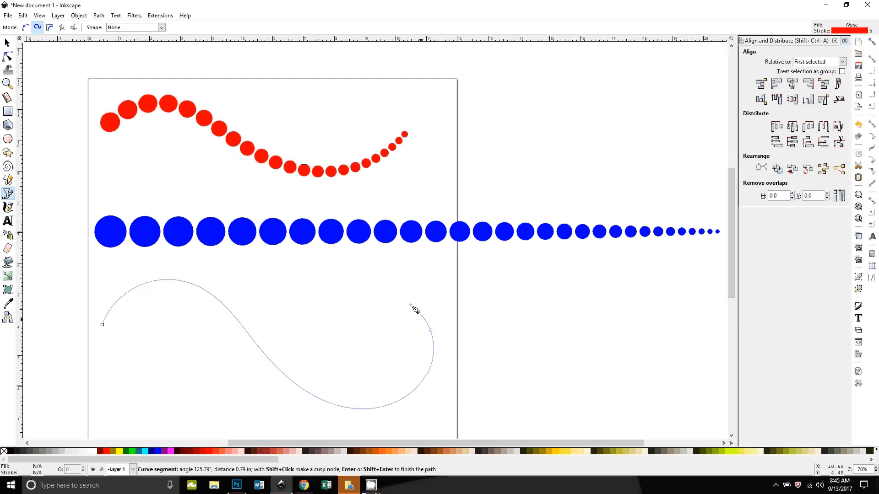
left_click(363, 300)
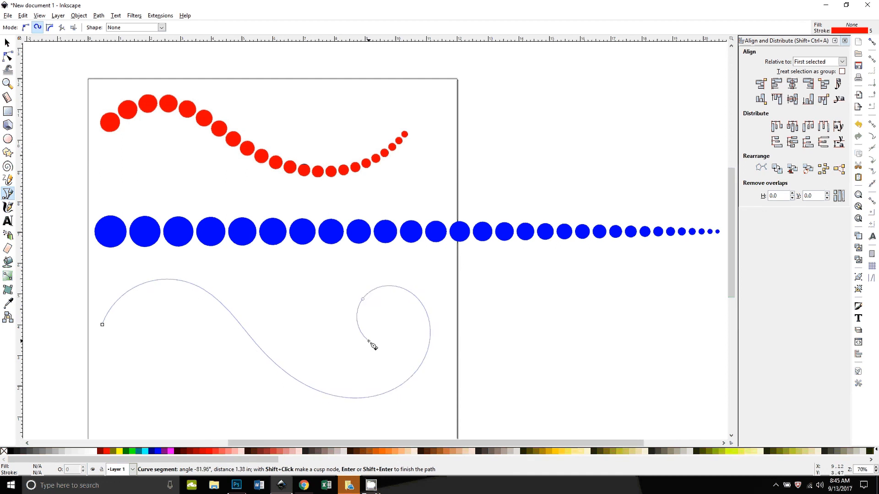
left_click(369, 341)
key("Return")
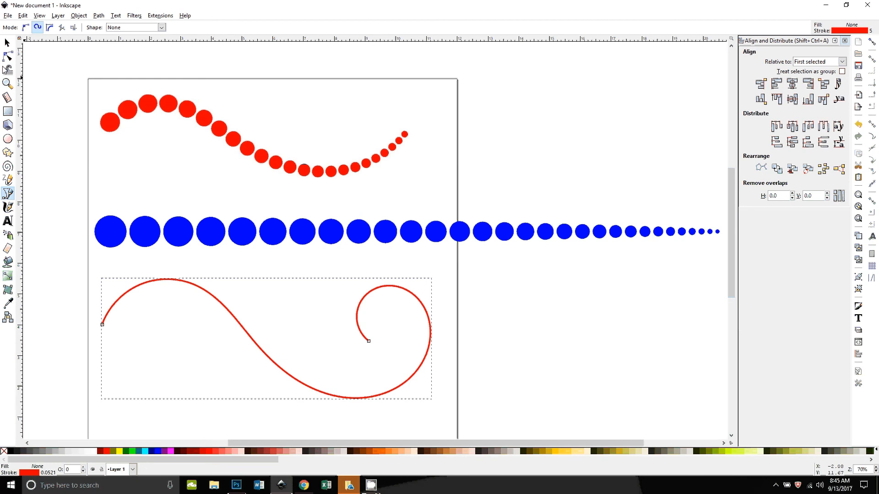
Step: Try converting the curve's stroke to a path, then undo the conversion
left_click(7, 42)
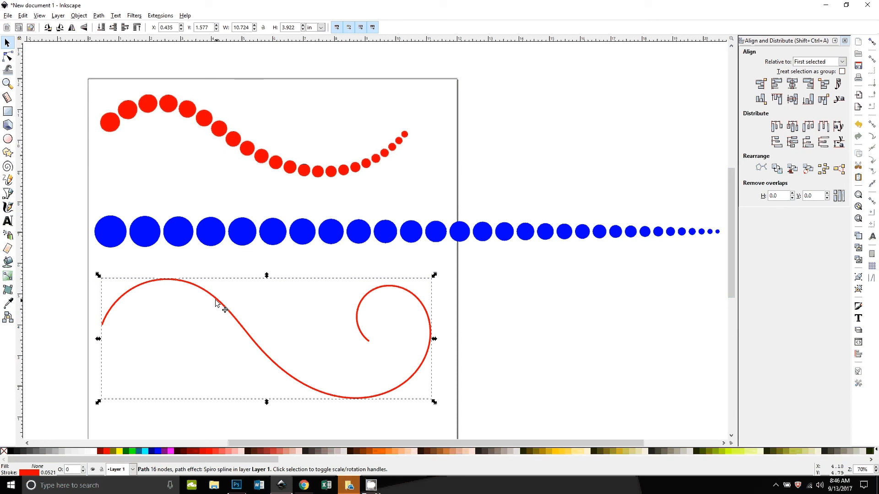
left_click(8, 56)
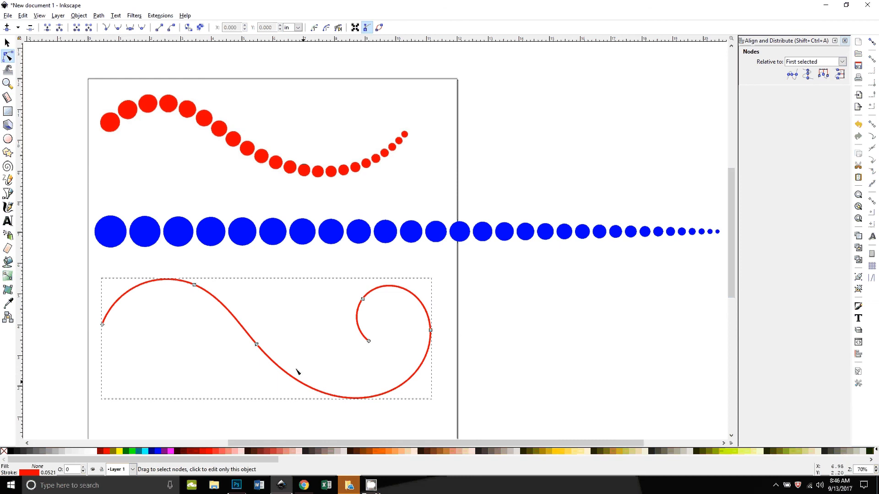
left_click(98, 16)
left_click(108, 36)
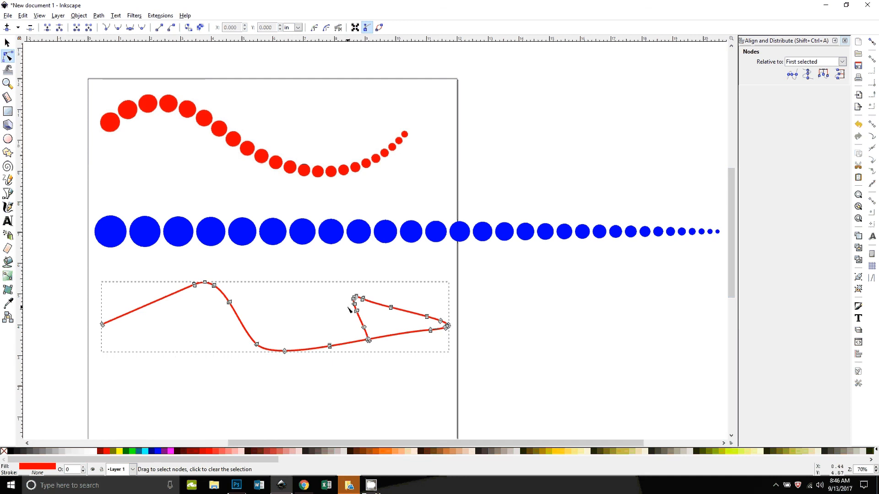
key("ctrl+z")
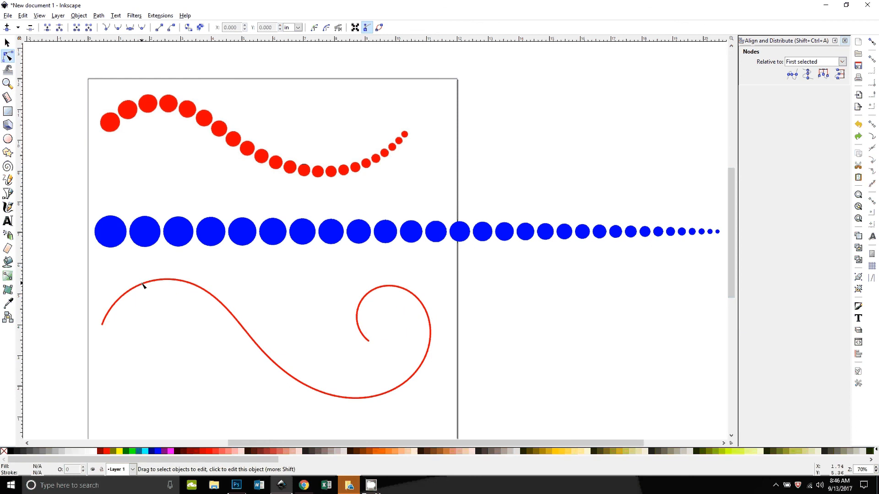
Step: Convert the Spiro curve to an ordinary path with Object to Path
key("s")
left_click(183, 281)
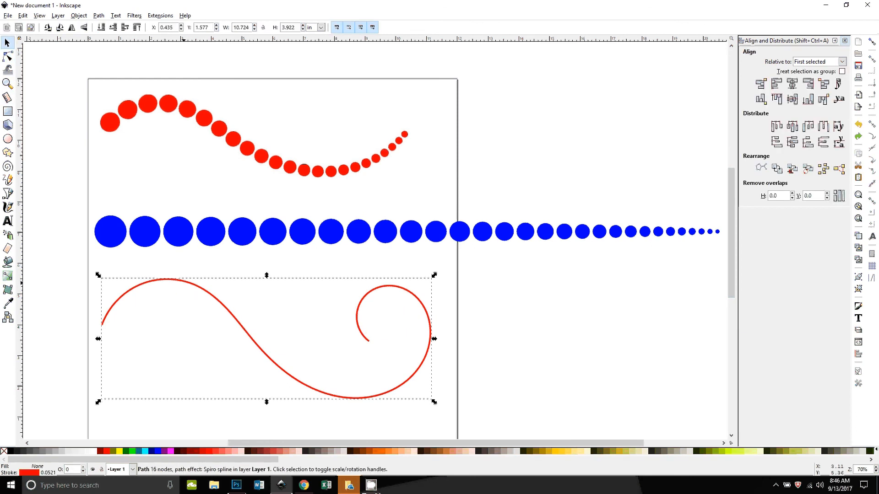
left_click(105, 16)
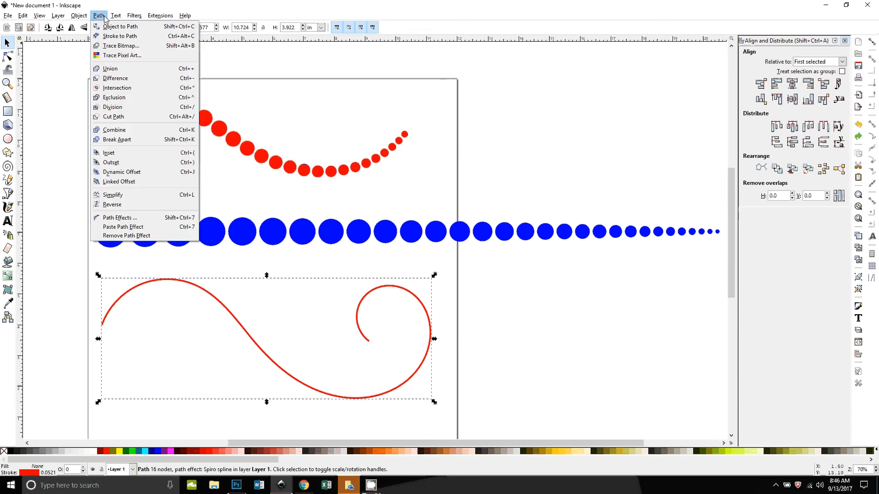
left_click(105, 16)
left_click(105, 16)
left_click(102, 27)
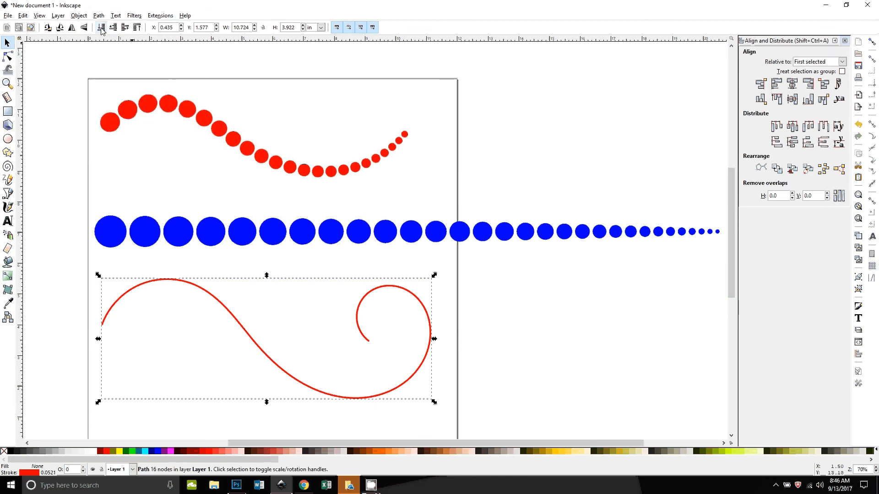
Step: Inspect the converted curve's nodes
double_click(142, 285)
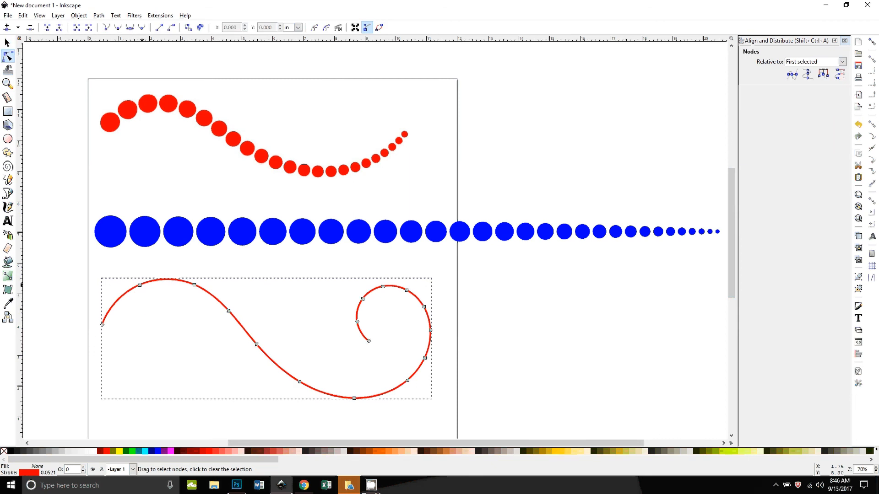
left_click(8, 43)
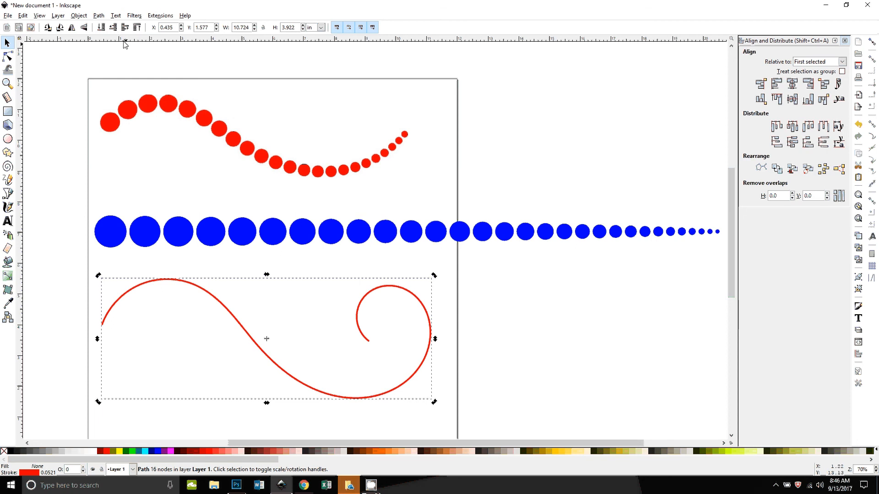
left_click(99, 16)
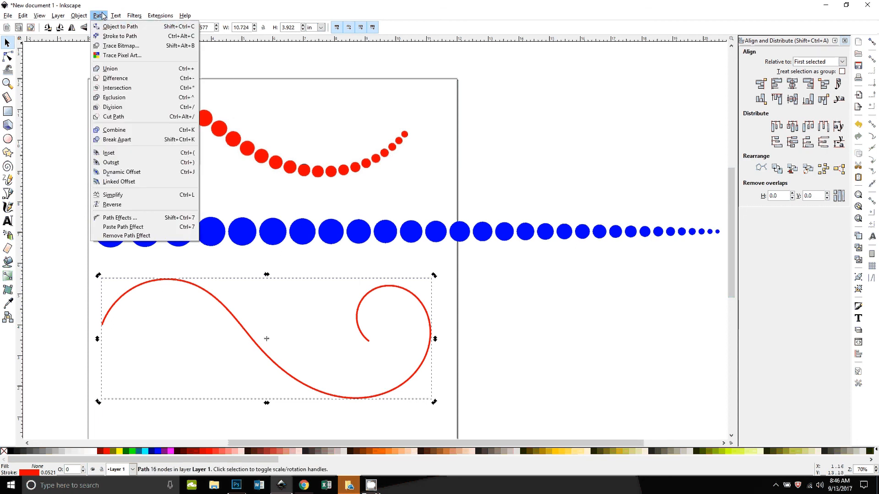
left_click(50, 232)
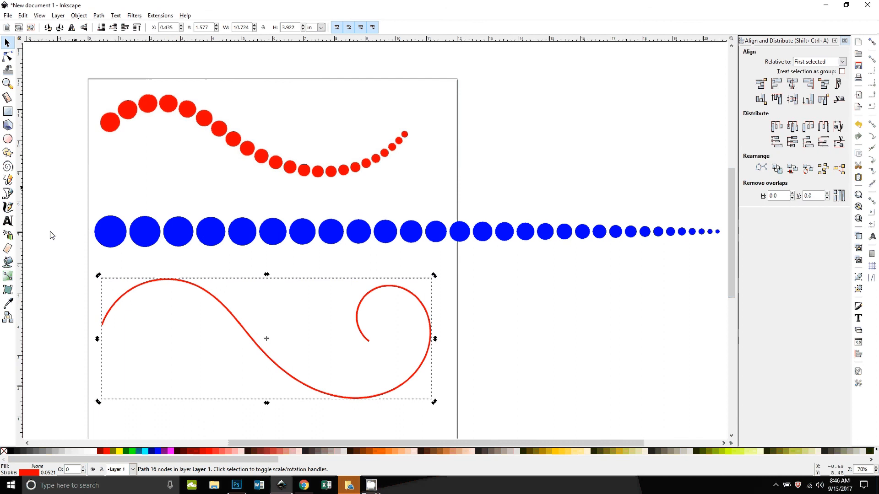
Step: Scale the blue circle row slightly narrower and move it left so it starts past the page edge
left_click(167, 242)
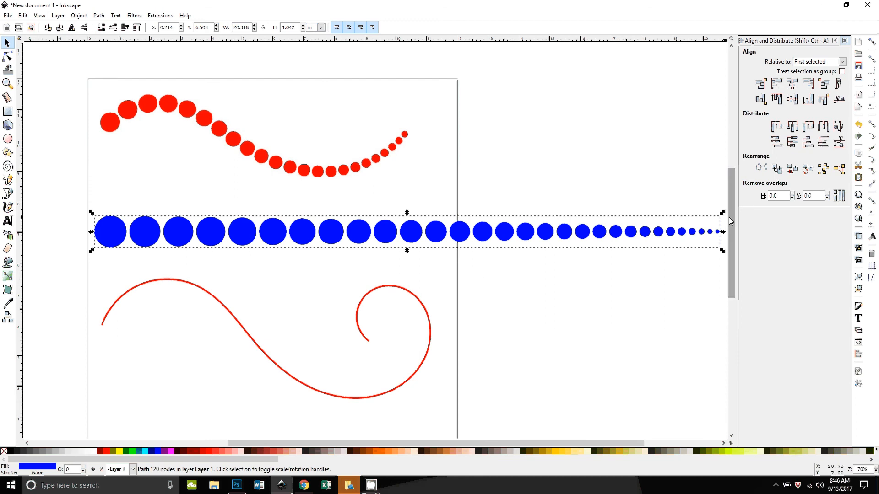
left_click_drag(722, 232, 712, 215)
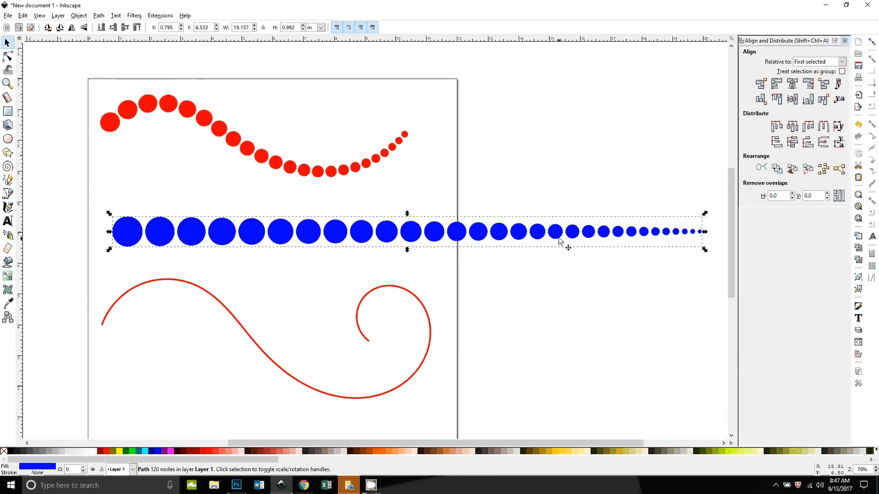
left_click_drag(552, 240, 498, 240)
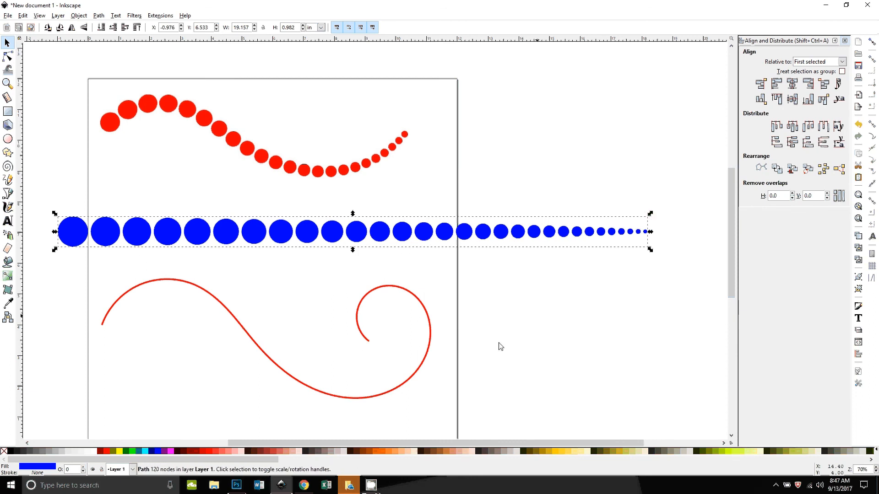
left_click(323, 414)
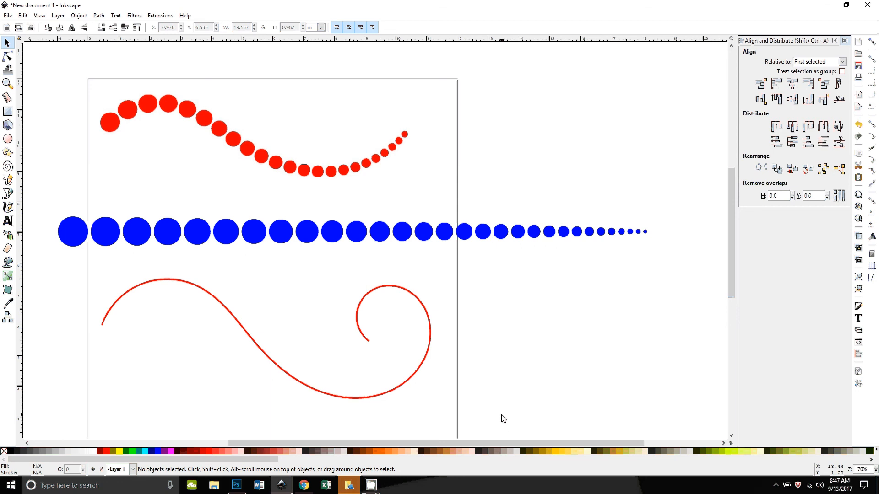
Step: Raise the blue circle row to the top and place it just above the spiral curve
left_click(359, 242)
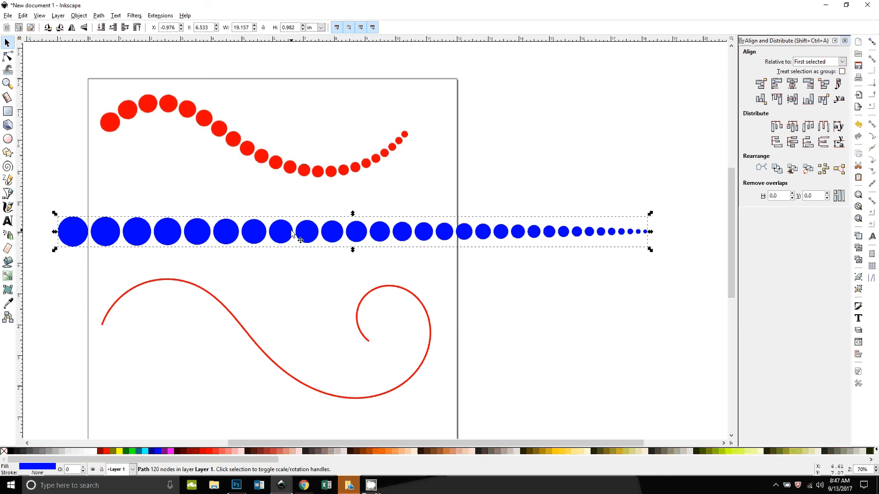
left_click_drag(292, 234, 319, 337)
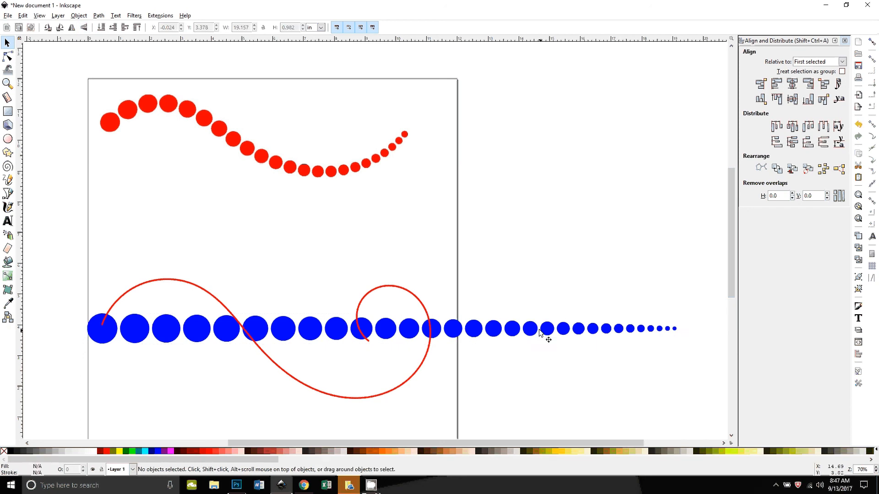
left_click(524, 327)
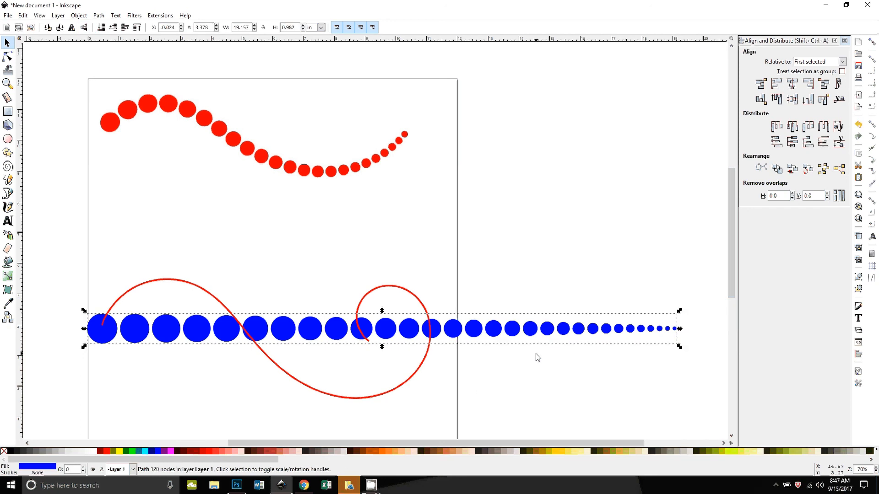
key("Home")
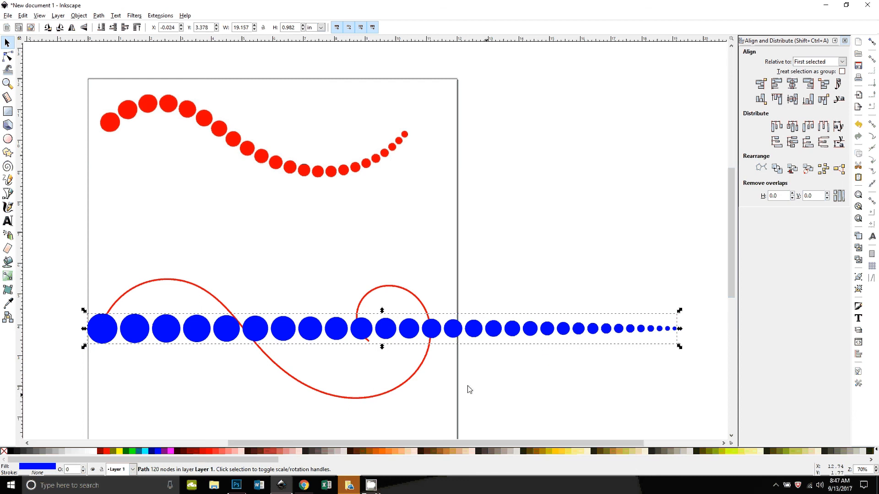
left_click_drag(359, 322, 321, 243)
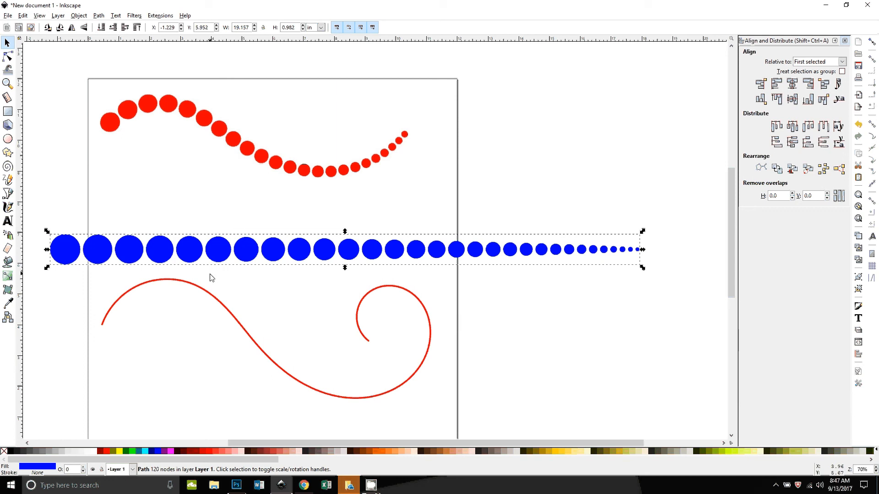
Step: Bend the circle row along the spiral curve with Pattern along Path, using Single copies and Snake deformation
left_click(211, 298, "shift")
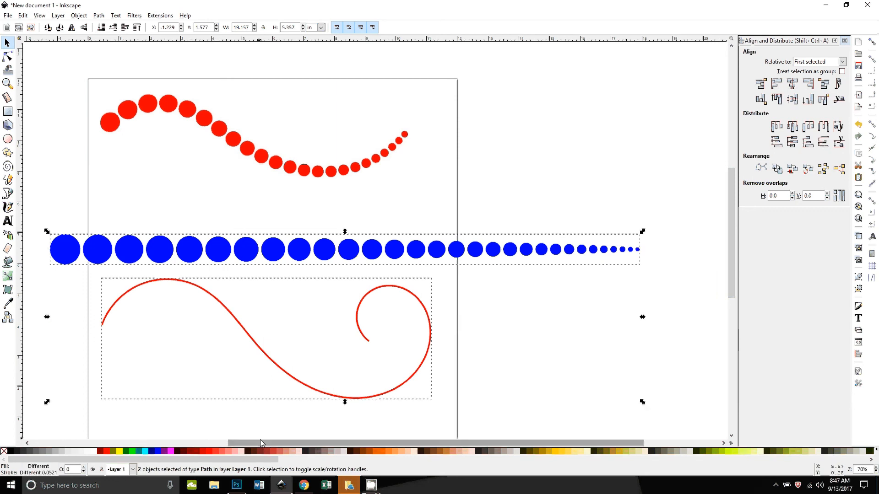
left_click(161, 16)
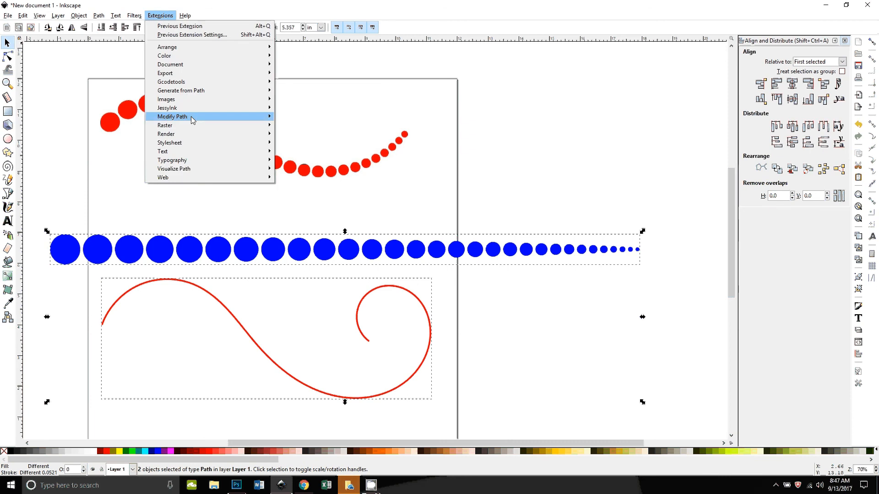
mouse_move(205, 91)
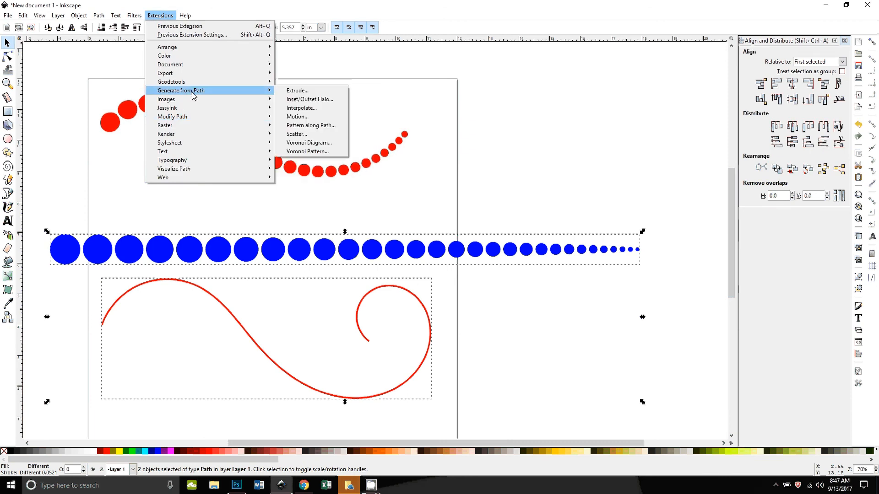
left_click(316, 126)
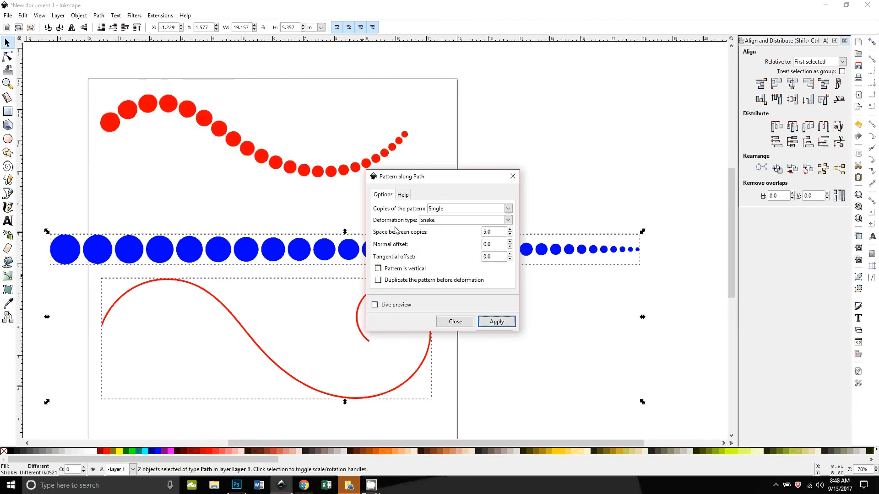
left_click_drag(412, 176, 537, 111)
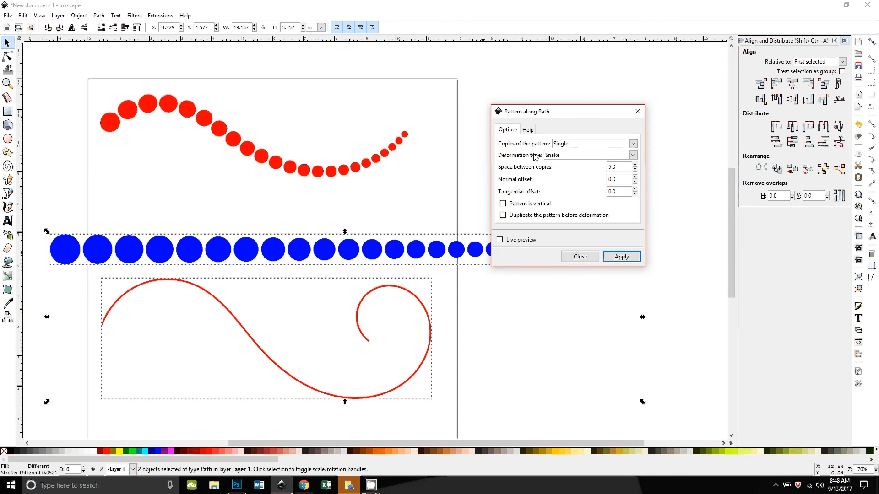
left_click(565, 156)
left_click(566, 167)
left_click(619, 180)
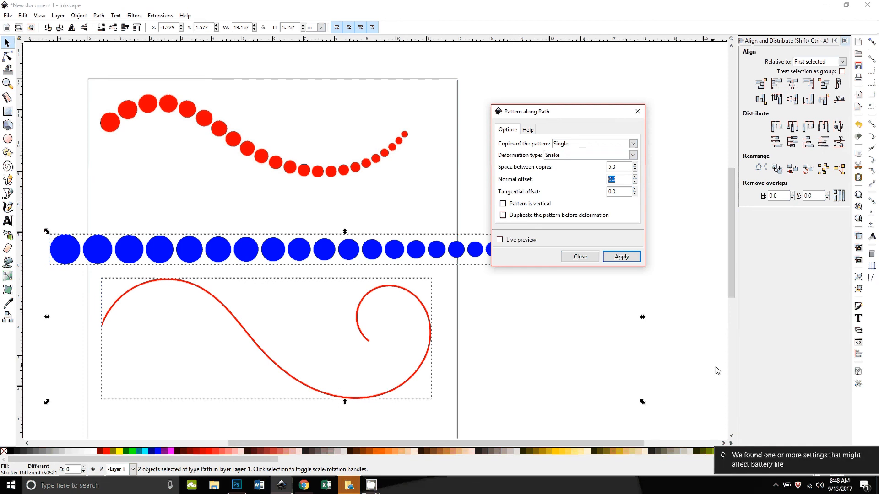
left_click(621, 257)
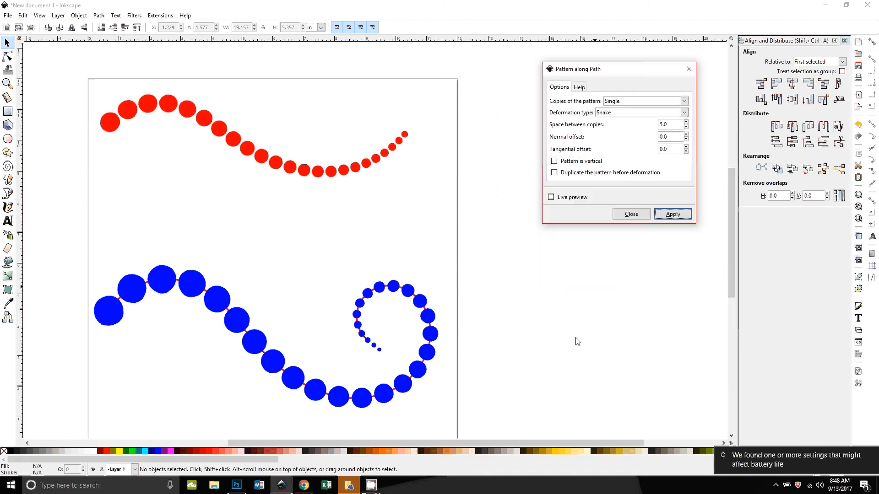
Step: Inspect the bent circle row and the curve beneath it, then undo the Pattern along Path and close its dialog
scroll(574, 339, "down", 2)
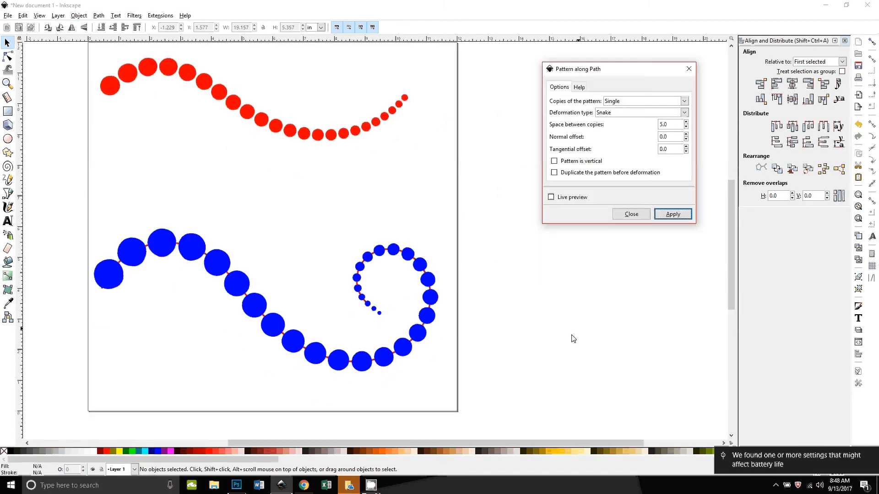
left_click(415, 343)
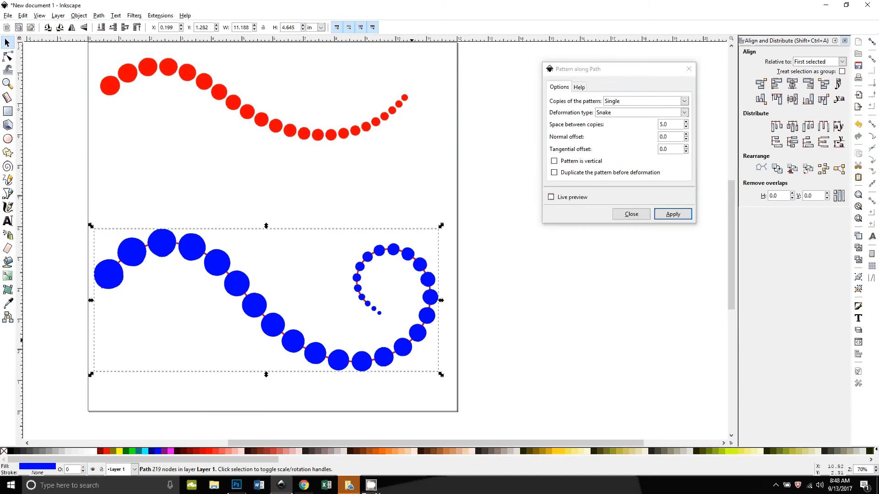
key("alt")
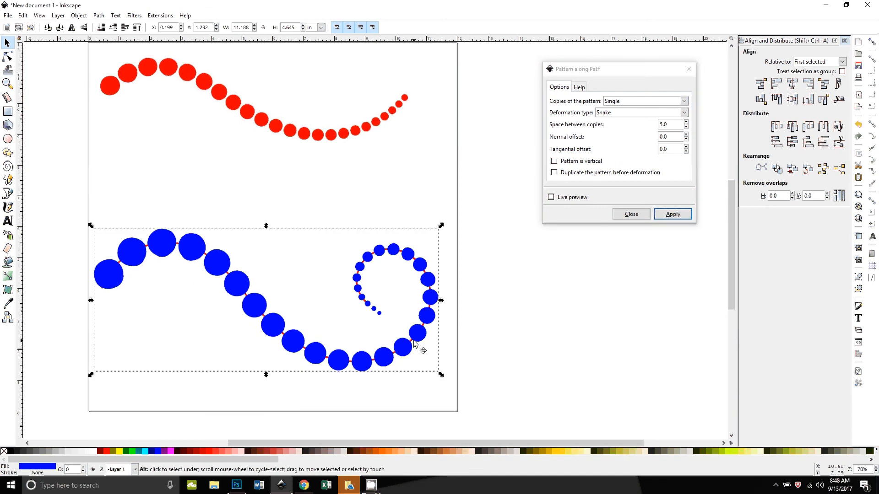
left_click(413, 346, "alt")
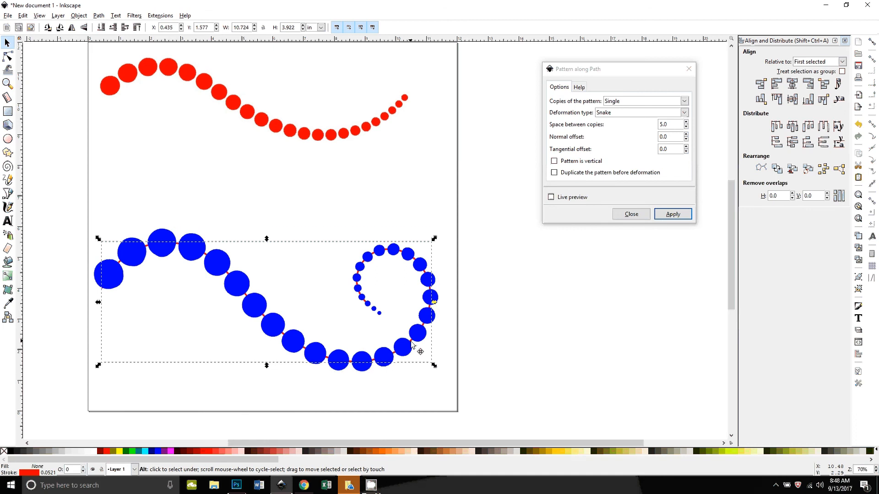
left_click(423, 381)
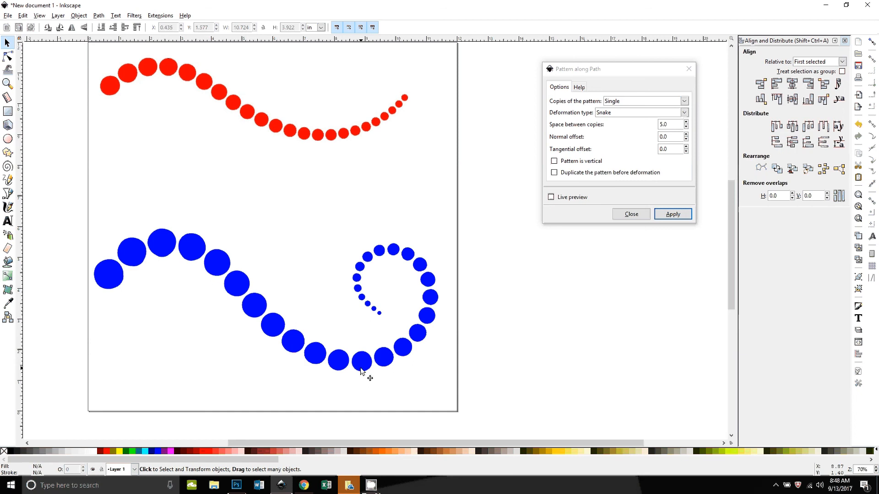
key("ctrl+z")
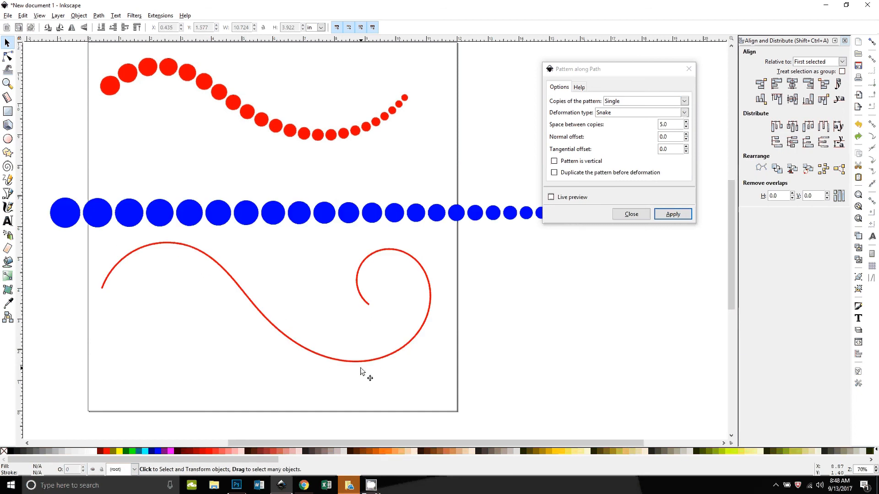
left_click(631, 215)
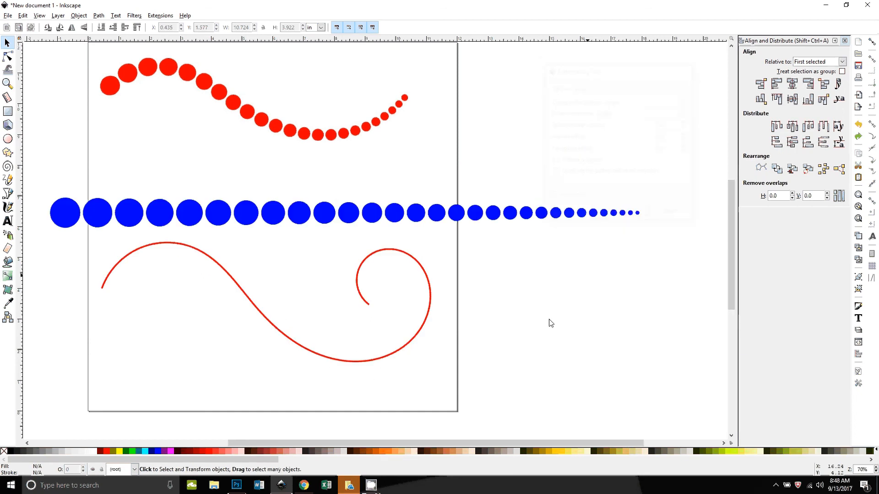
Step: Delete the spiral curve
left_click(425, 336)
left_click_drag(426, 336, 408, 363)
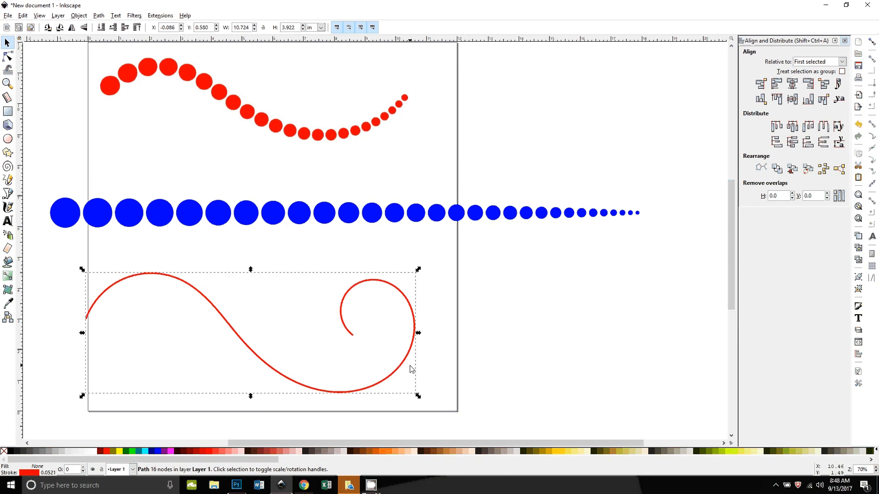
key("Delete")
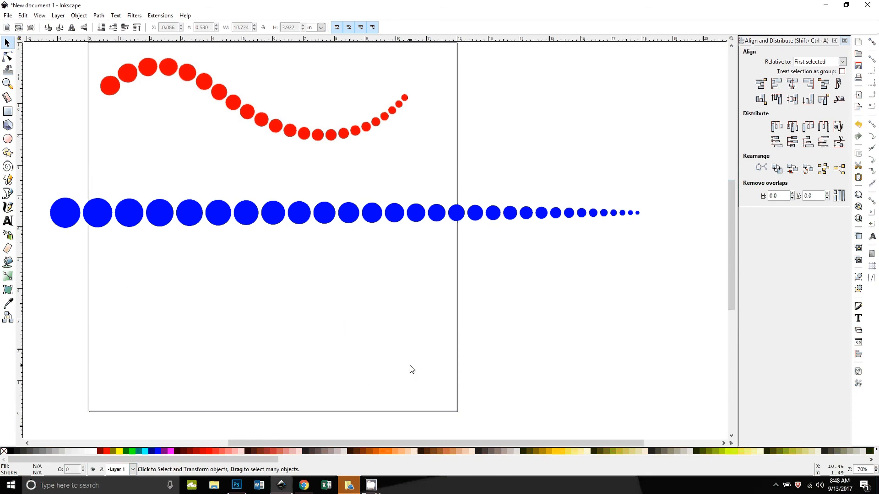
Step: Draw a new S-shaped Spiro curve with the Pen tool across the lower page, ending past the right page edge
left_click(8, 194)
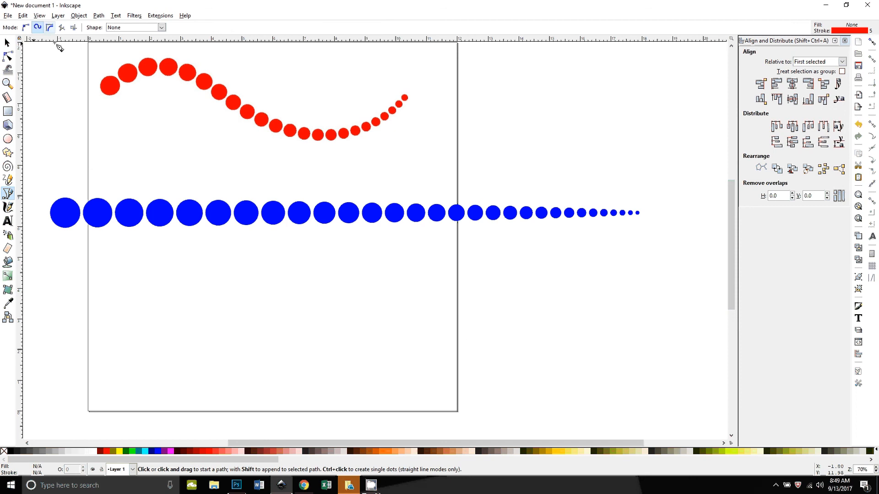
left_click(93, 291)
left_click(207, 363)
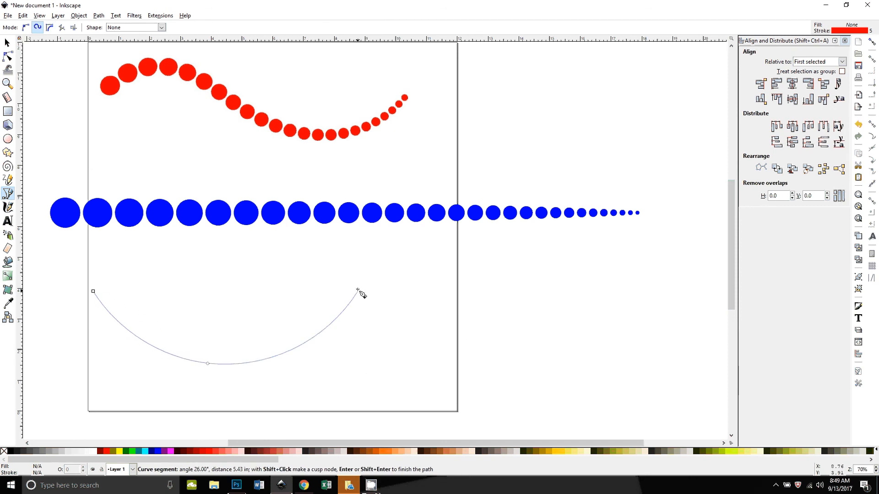
left_click(357, 289)
double_click(493, 350)
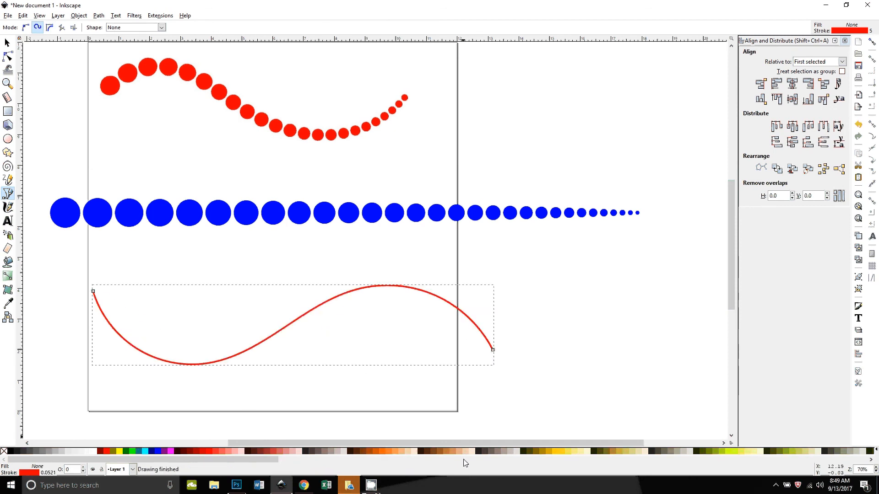
left_click(7, 42)
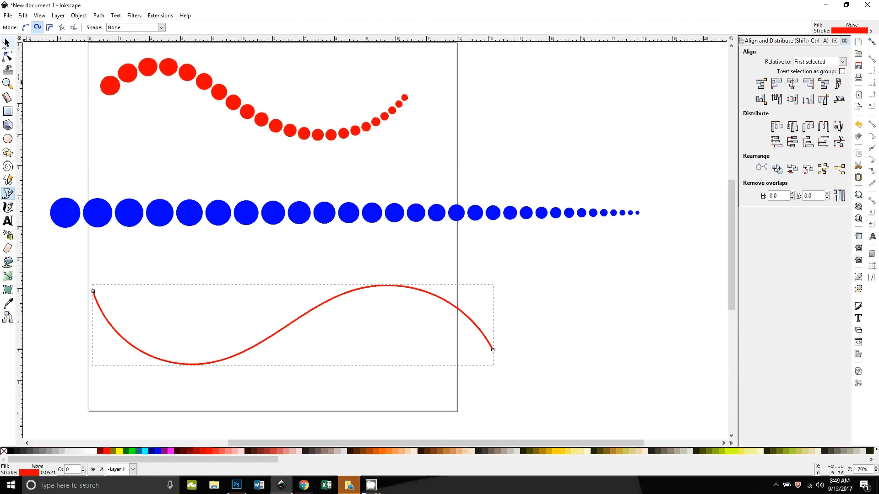
Step: Select the circle row and the S curve, apply Pattern along Path with Snake deformation, then undo it
left_click(226, 210)
mouse_move(299, 217)
left_mouse_down()
mouse_move(324, 303)
mouse_move(299, 217)
left_mouse_up()
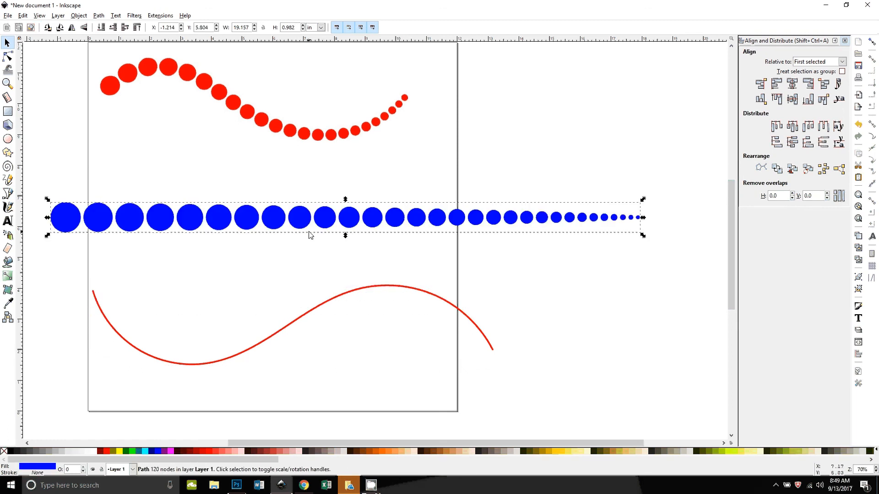
left_click(320, 312, "shift")
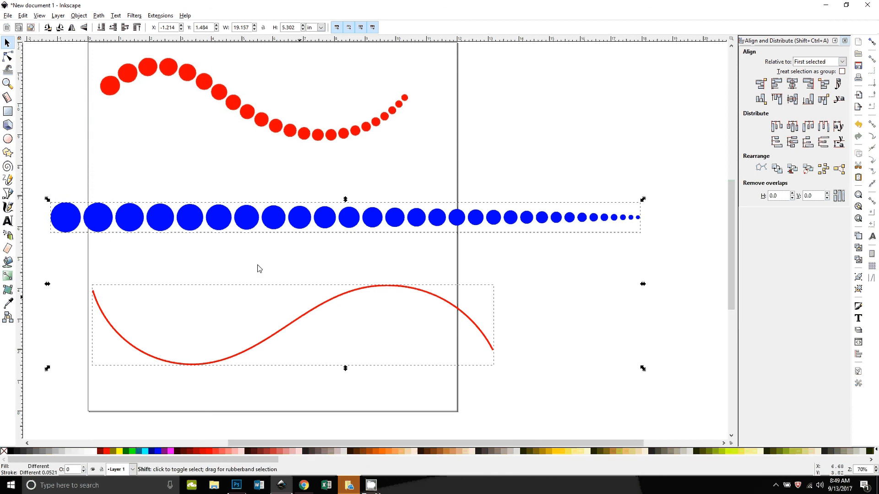
left_click(160, 15)
mouse_move(188, 90)
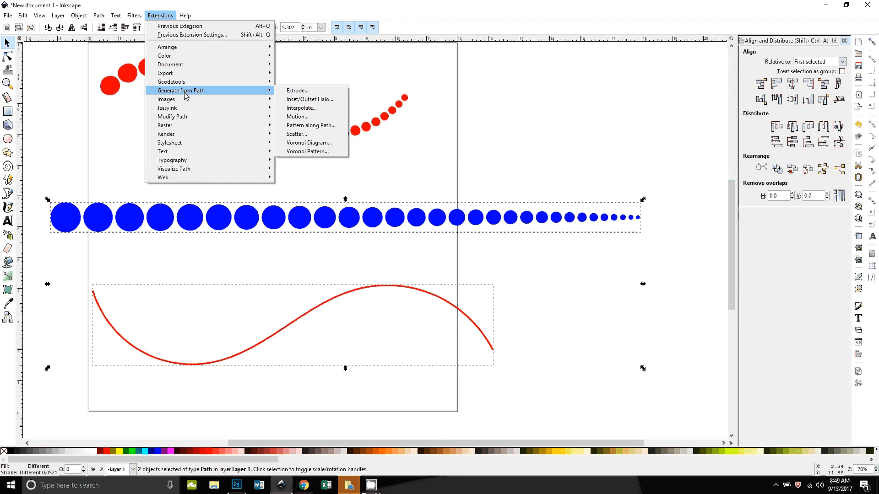
left_click(315, 122)
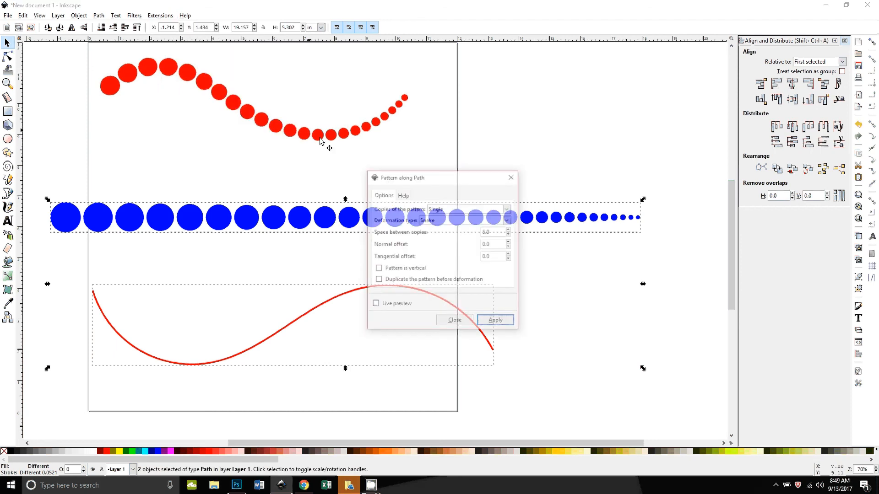
left_click_drag(412, 177, 510, 112)
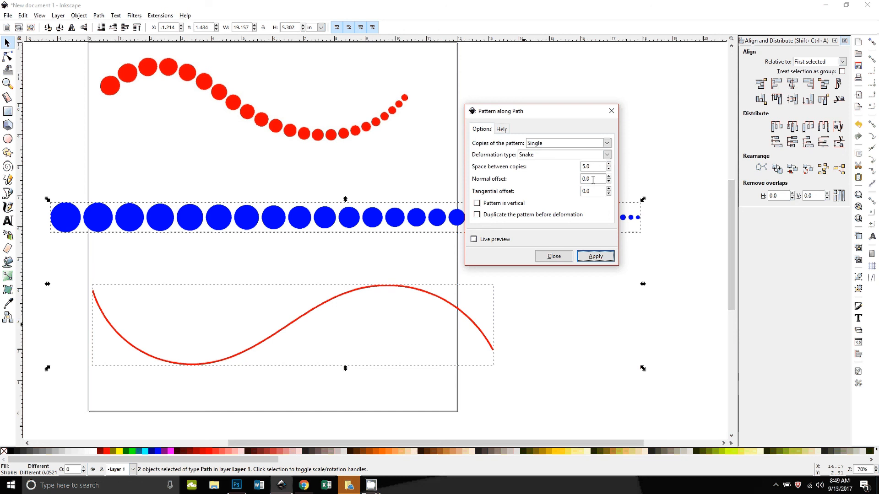
left_click(595, 256)
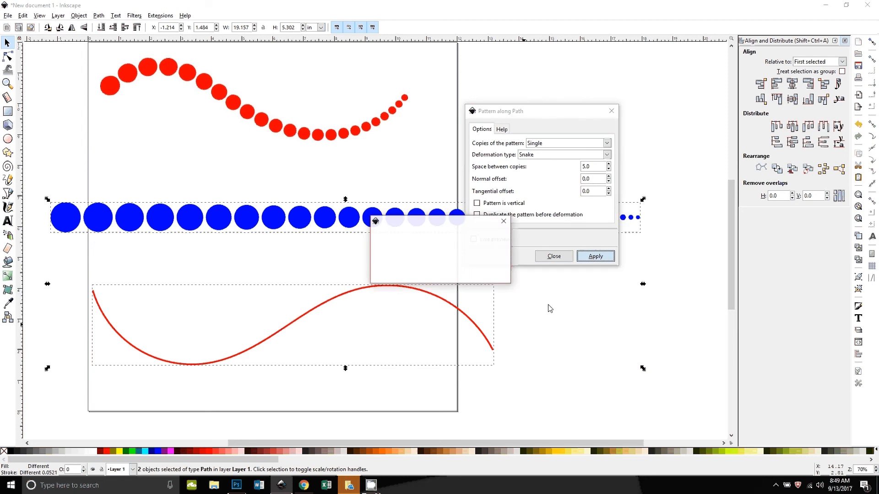
scroll(541, 329, "down", 4)
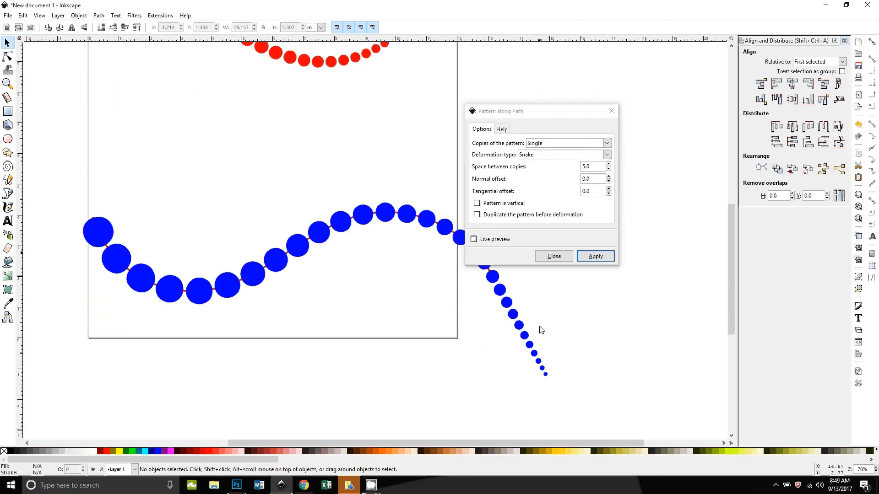
left_click_drag(526, 111, 643, 54)
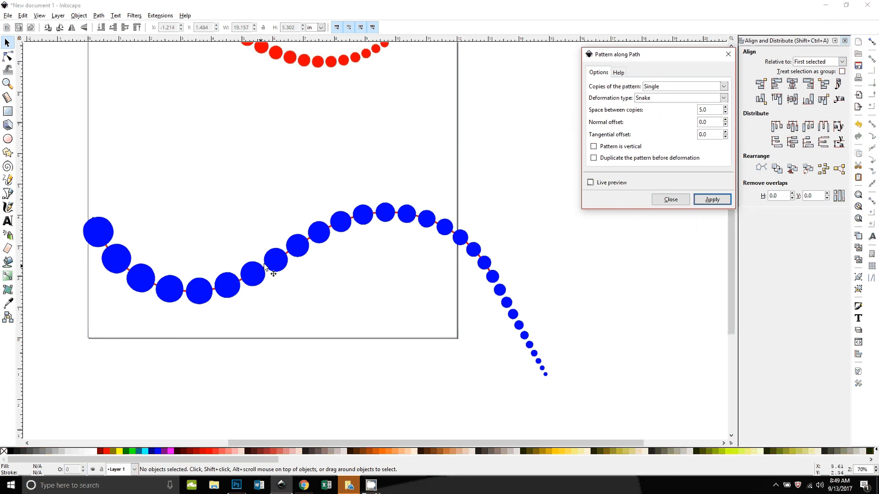
left_click(669, 200)
key("ctrl+z")
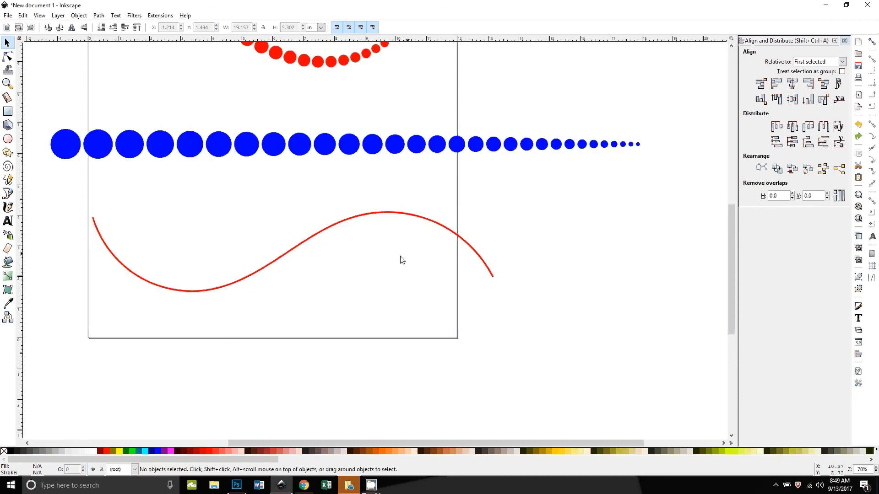
Step: Enlarge the S curve to about 16.7 in wide so it extends past both page edges
left_click(329, 231)
left_click_drag(496, 296, 552, 320)
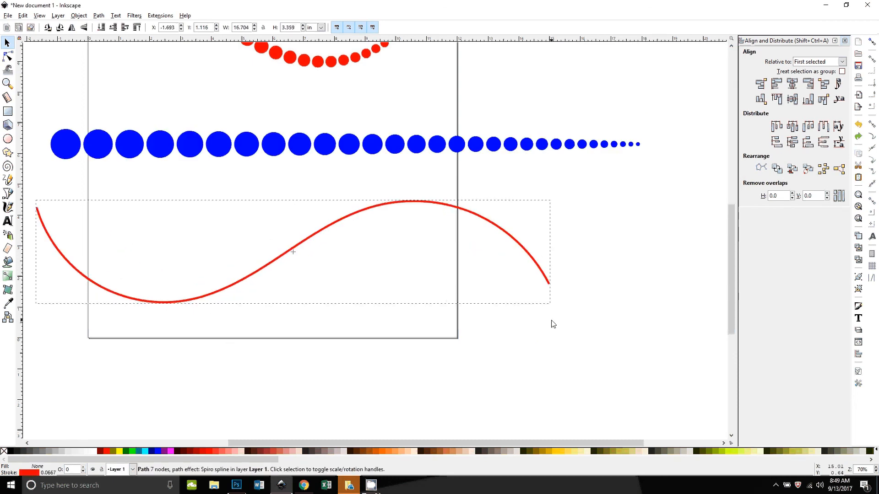
Step: Select the circle row together with the S curve and apply Pattern along Path with Snake deformation
left_click(416, 146, "shift")
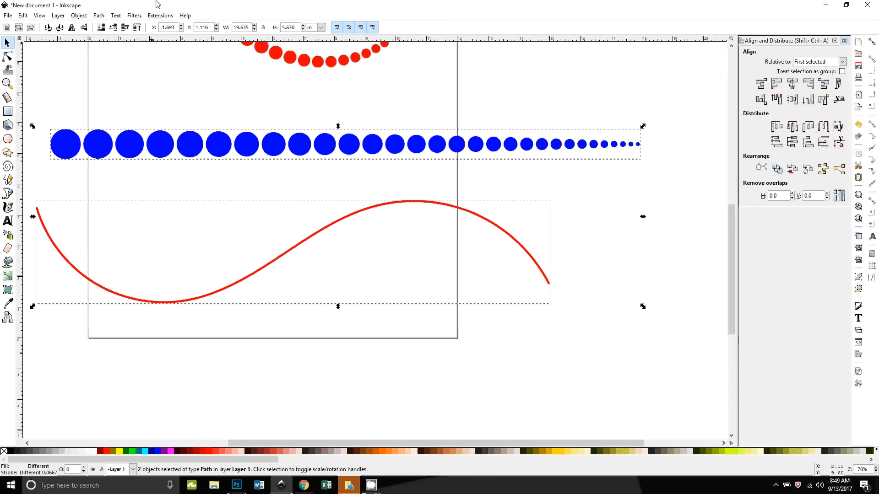
left_click(161, 16)
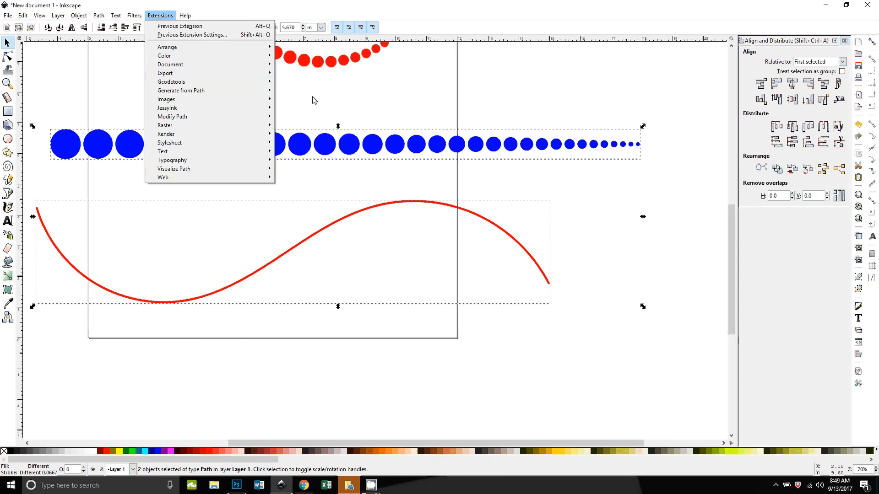
mouse_move(215, 91)
left_click(320, 125)
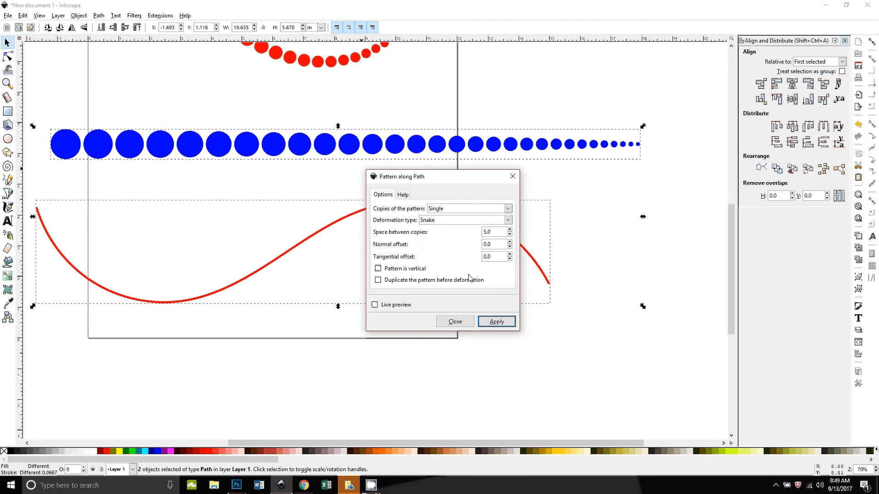
left_click(497, 322)
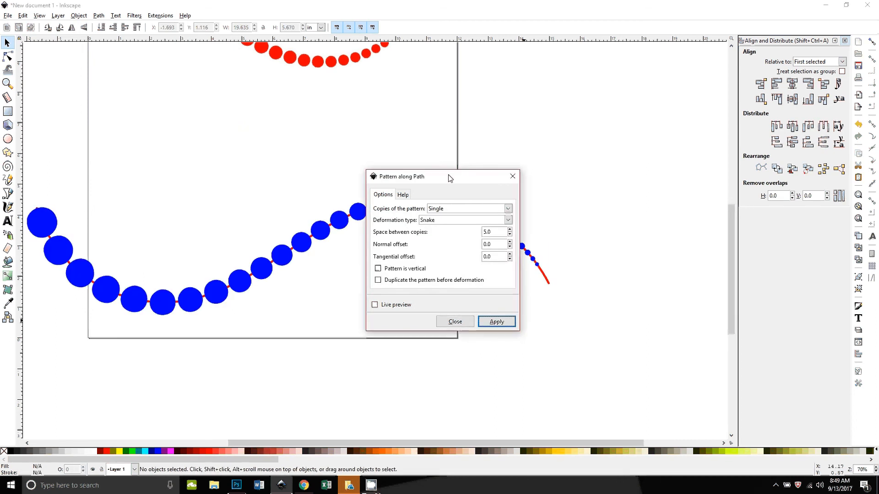
Step: Delete the red S guide curve and close the Pattern along Path dialog
left_click_drag(447, 181, 629, 69)
left_click(548, 282)
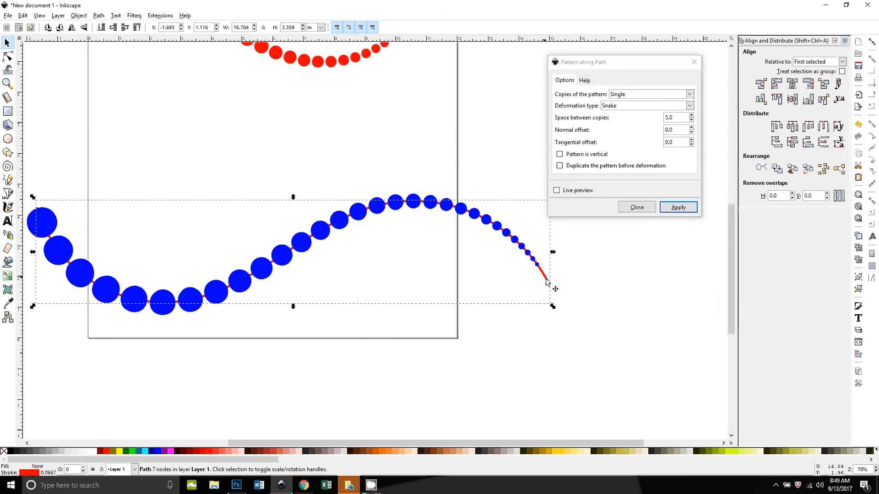
key("Delete")
scroll(436, 362, "up", 2)
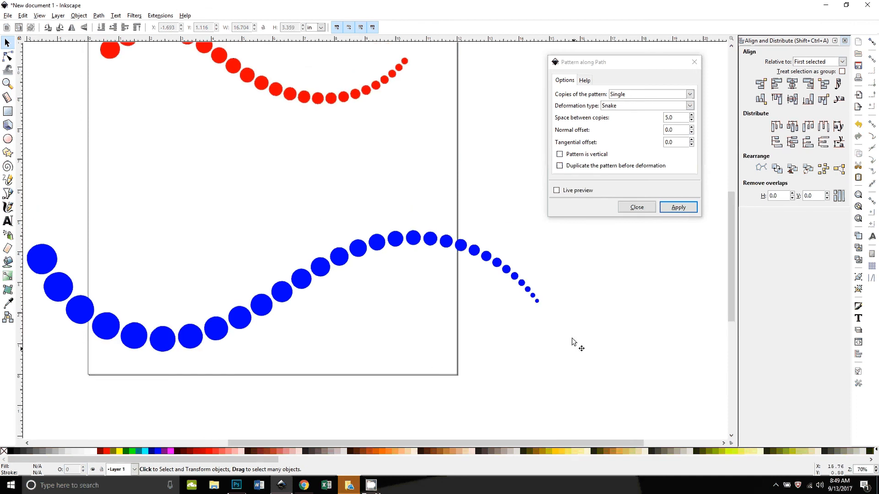
left_click(642, 208)
Step: Compare the bent blue circle row with the red dotted reference curve
left_click_drag(420, 330, 518, 318)
scroll(359, 236, "up", 4)
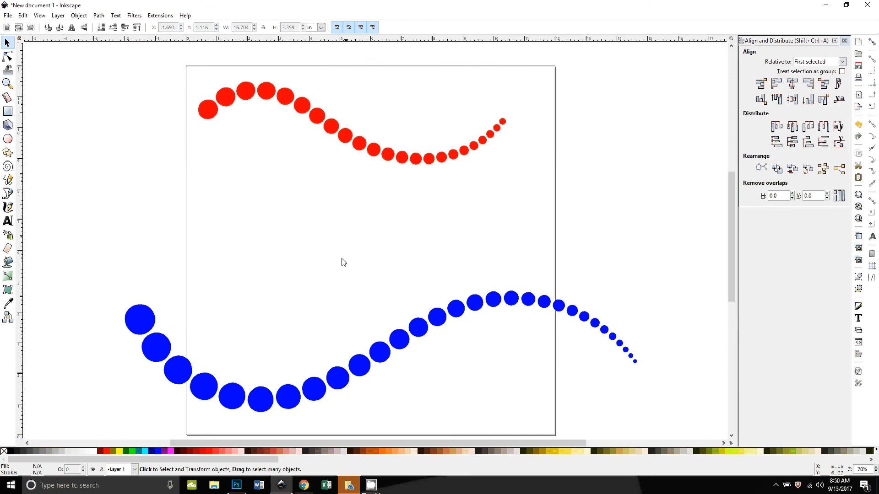
scroll(341, 261, "down", 3)
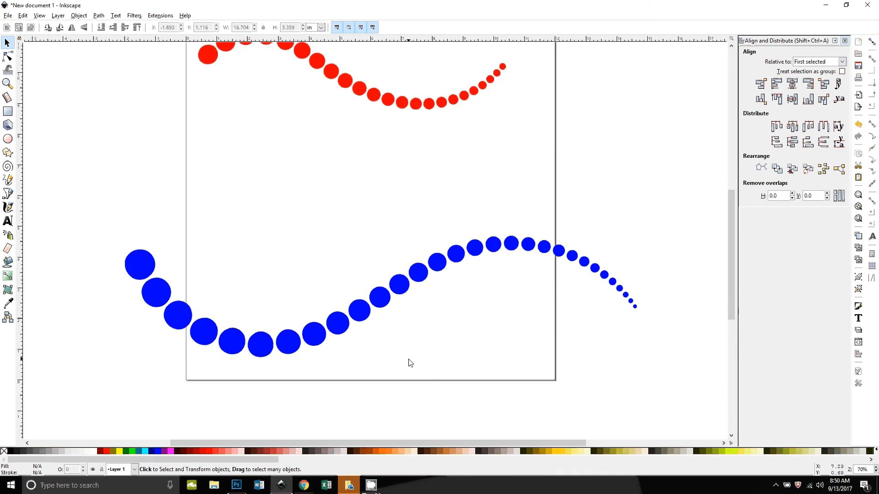
scroll(403, 366, "up", 2)
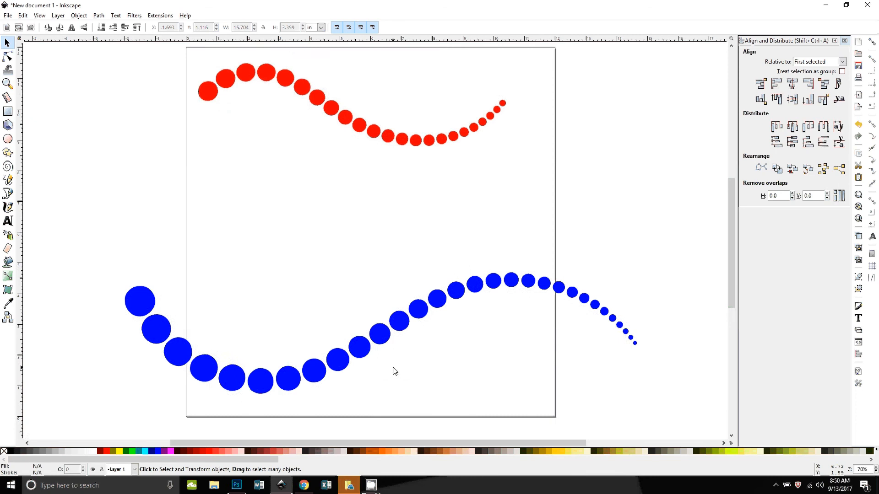
scroll(394, 372, "down", 2)
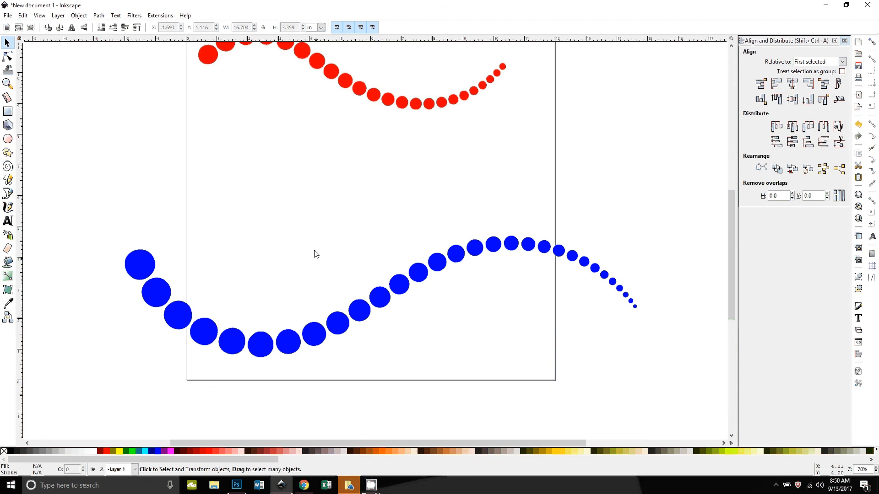
scroll(380, 421, "down", 1)
scroll(387, 423, "up", 2)
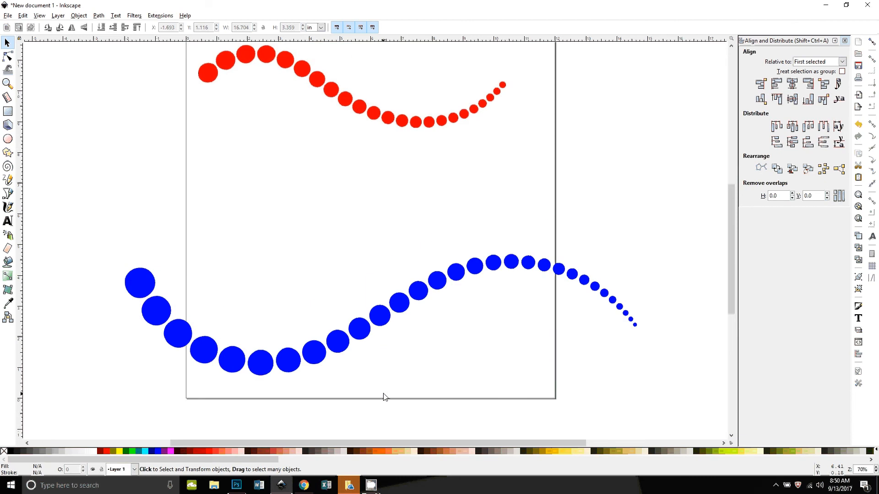
left_click(371, 484)
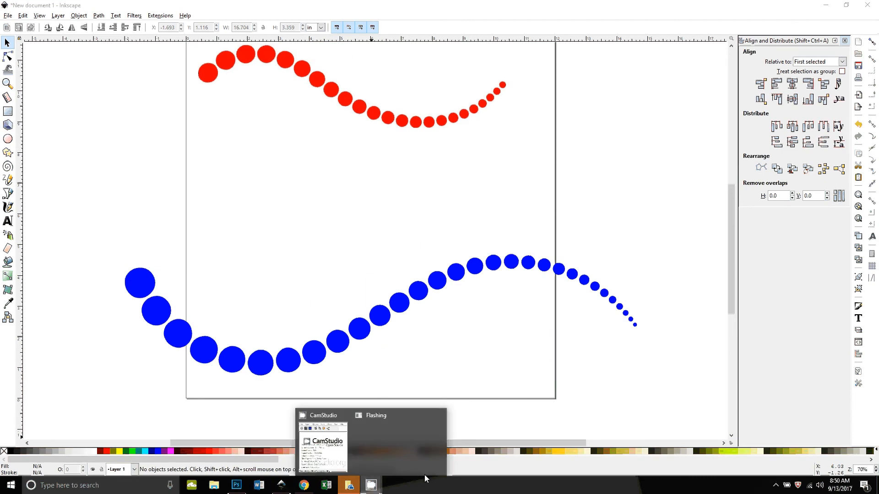